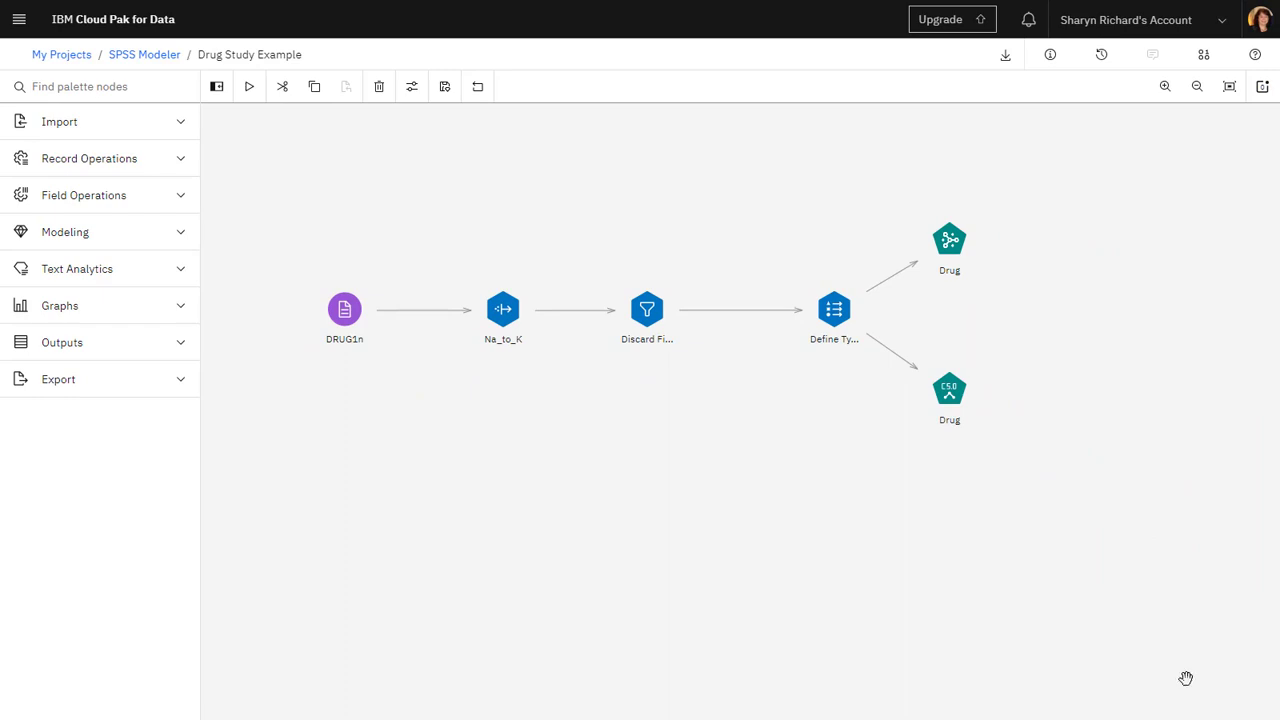
Run the C5.0 Drug modeling node and preview the data scored by the generated Drug model
right_click(950, 392)
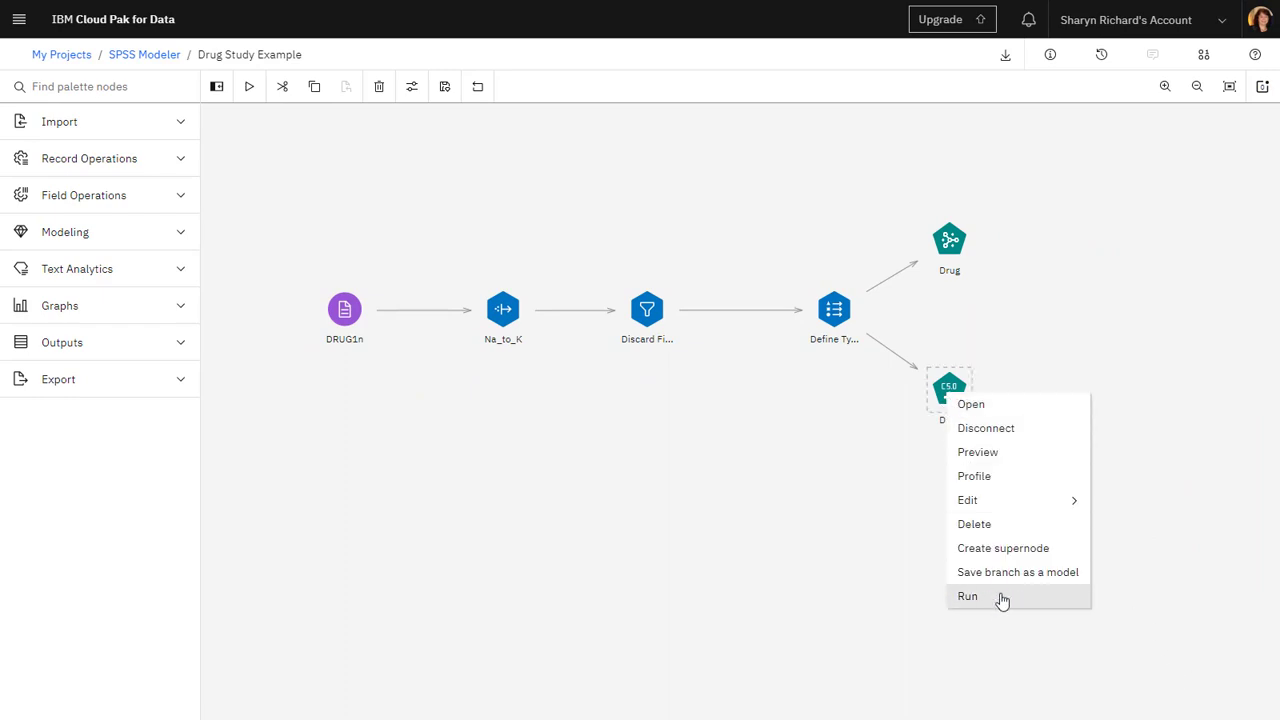
left_click(968, 596)
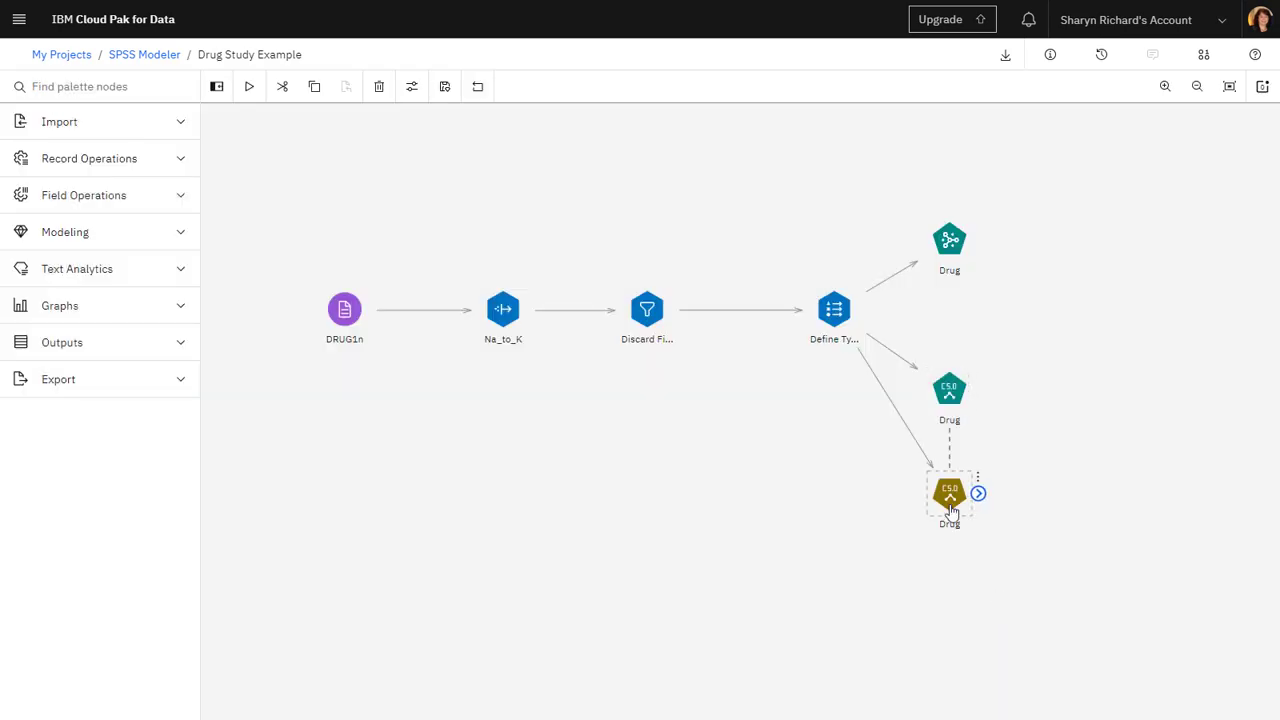
right_click(948, 505)
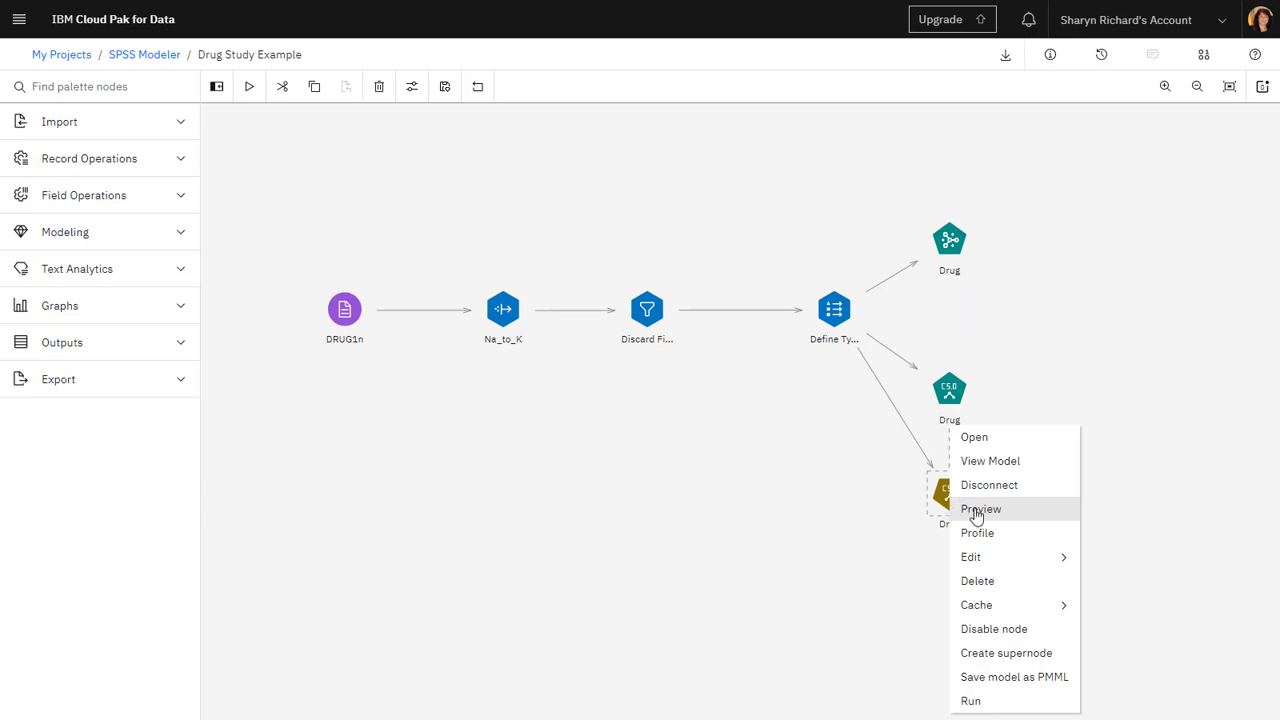
left_click(975, 513)
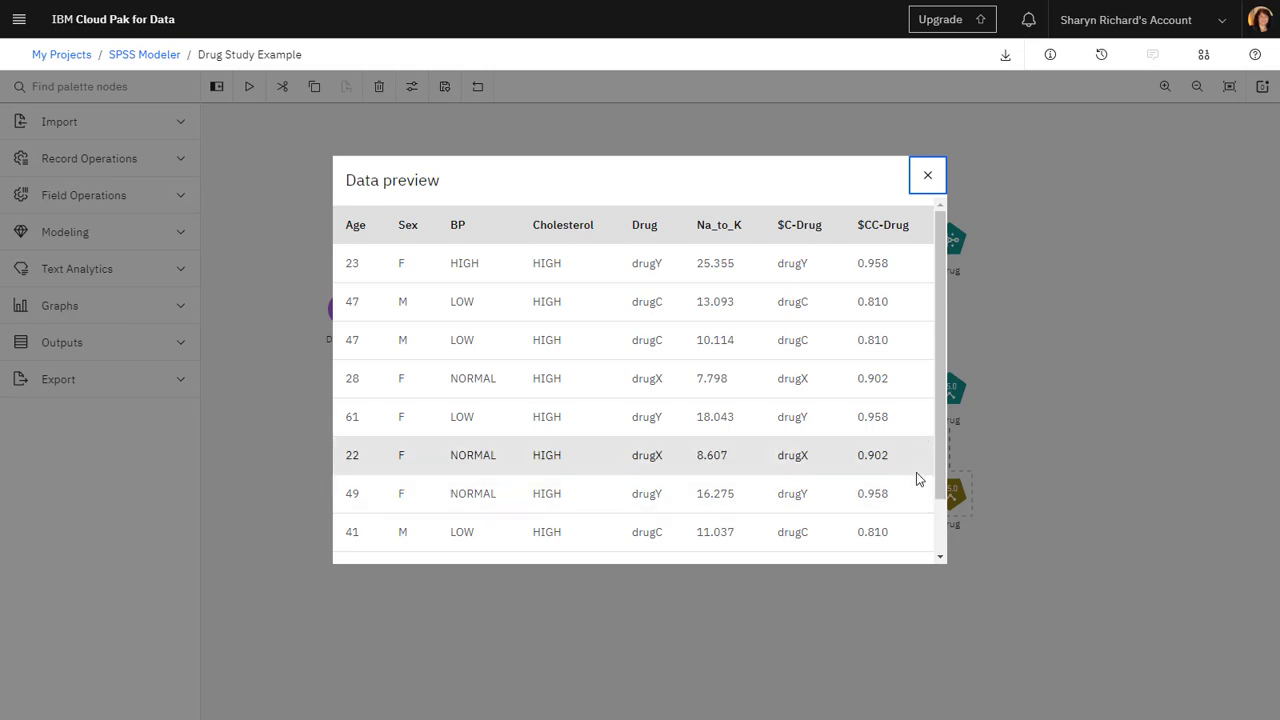
left_click(928, 176)
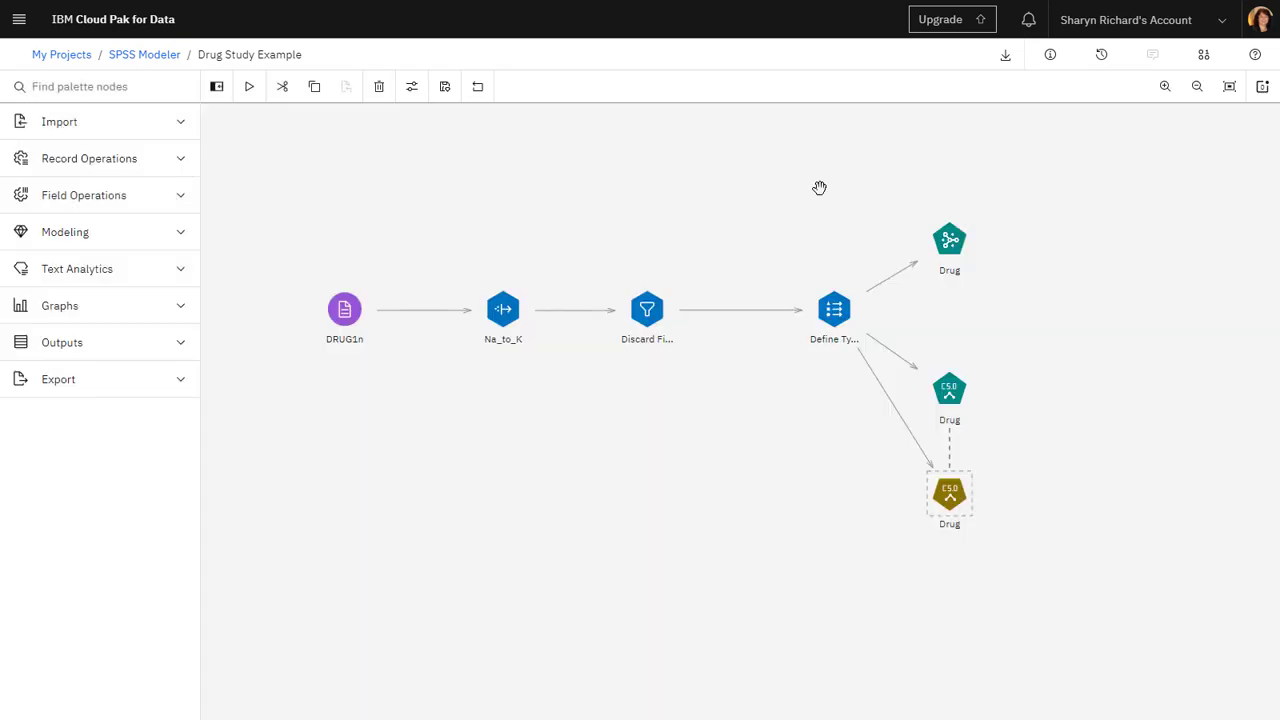
Add a Filter node and a Table output node to the canvas beside the generated Drug model
left_click(120, 200)
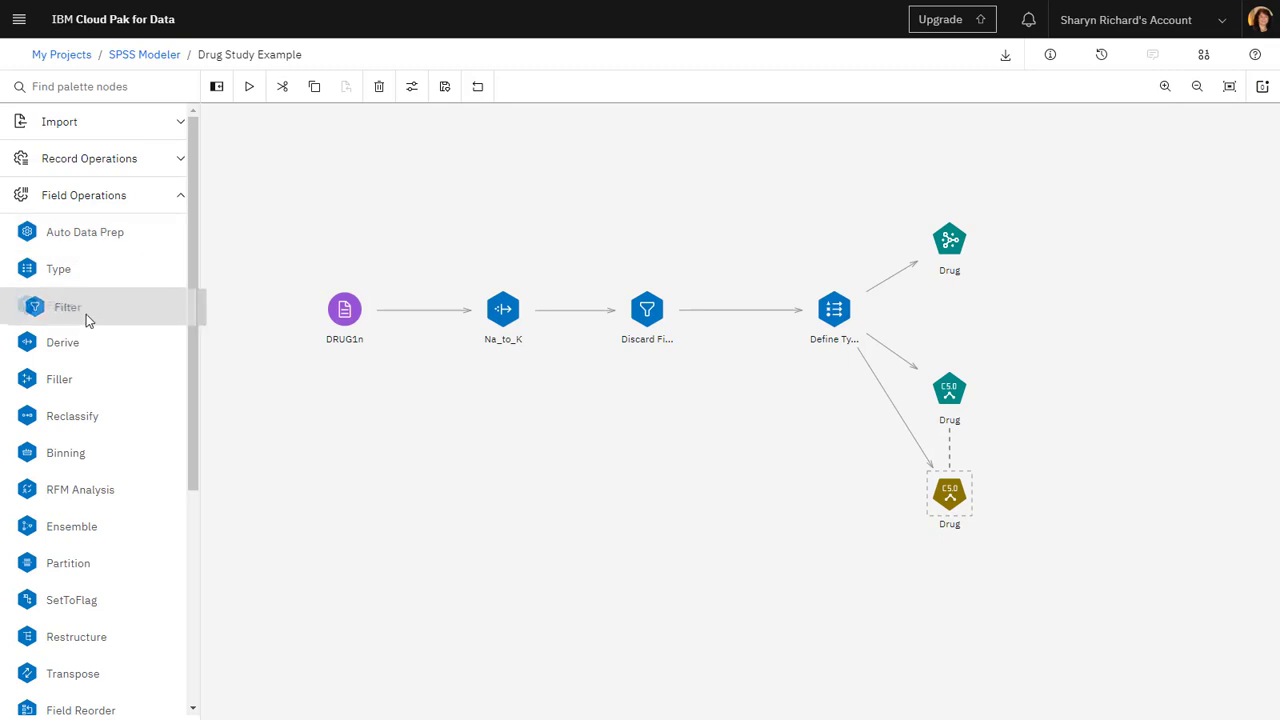
left_click_drag(86, 318, 1125, 512)
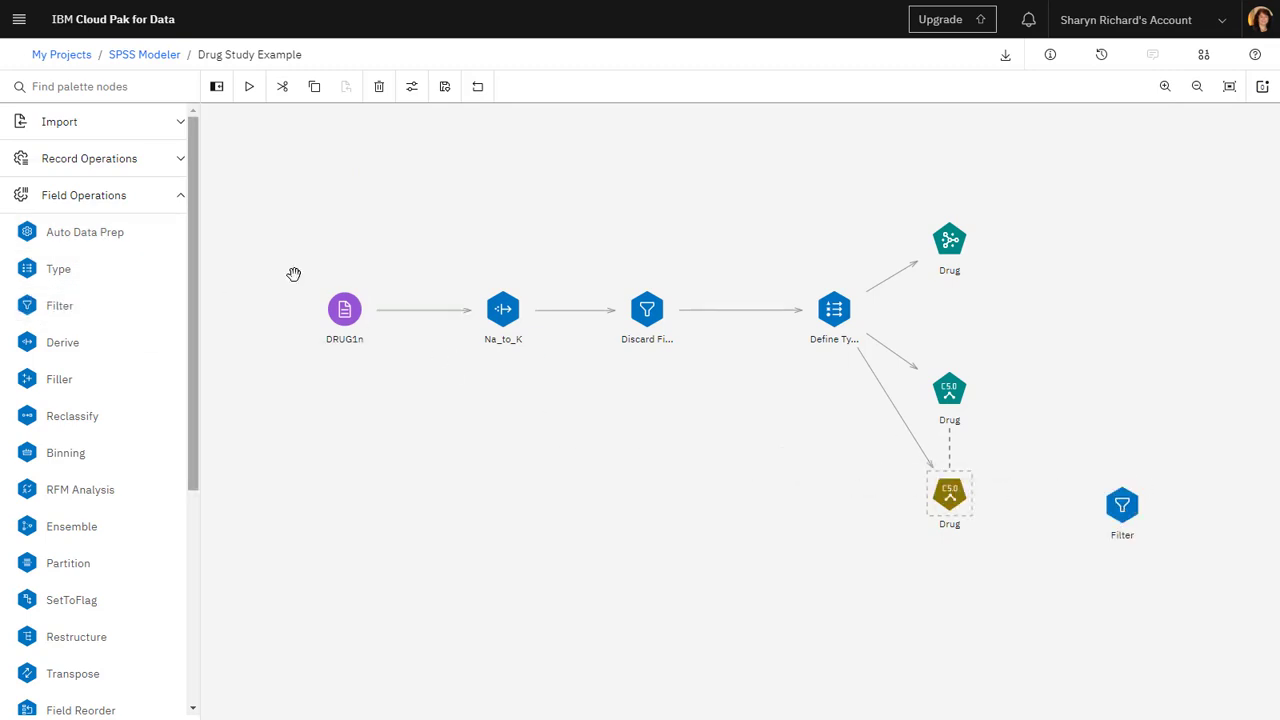
left_click(97, 203)
left_click(71, 343)
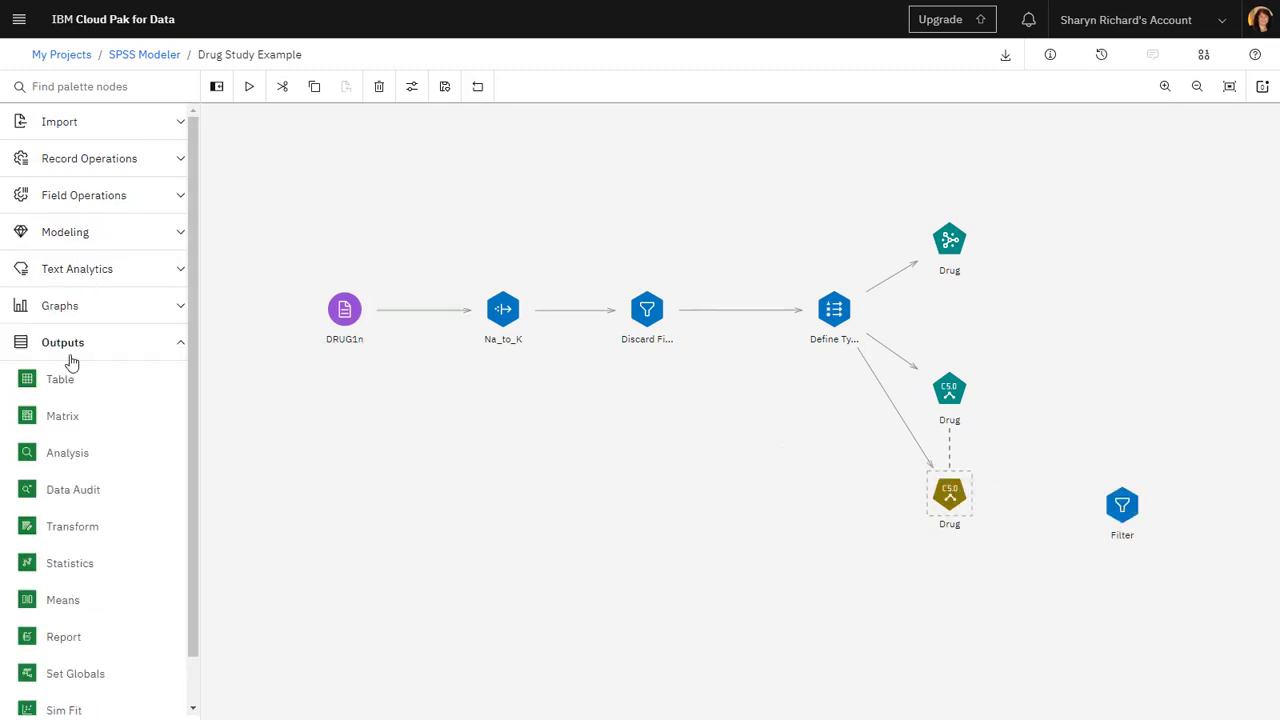
left_click_drag(80, 380, 1124, 404)
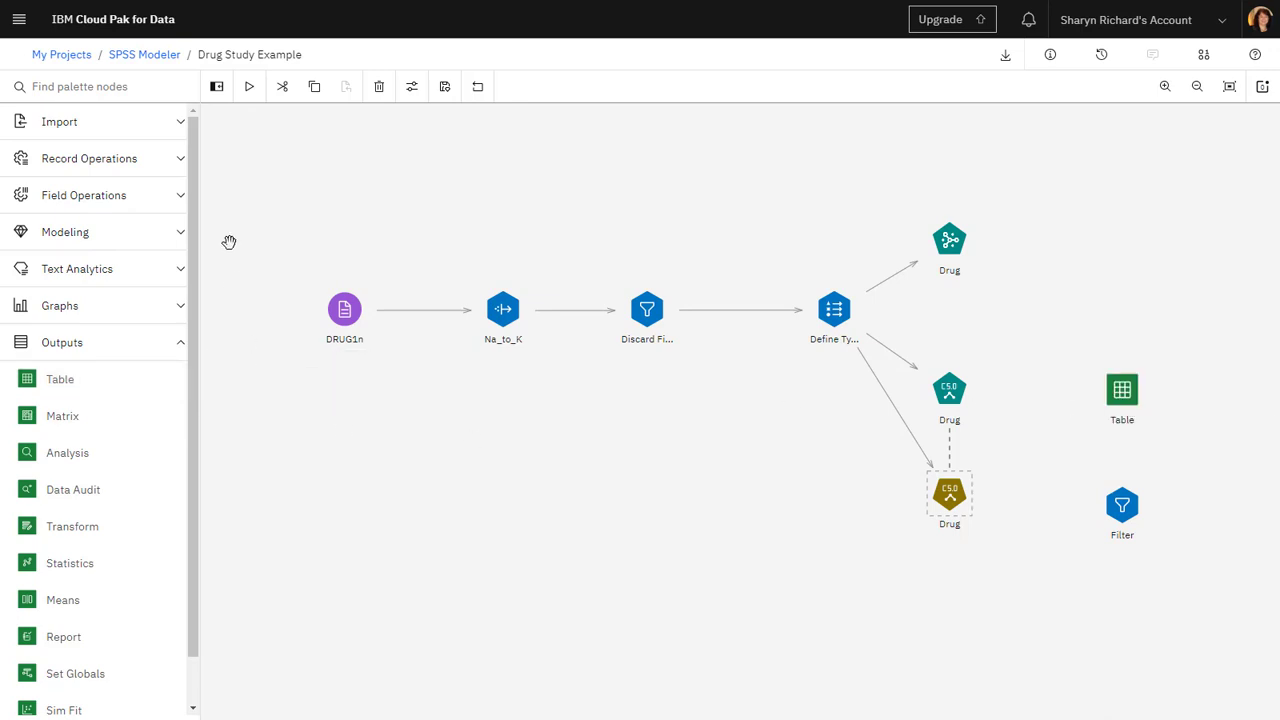
Move the Filter node closer to the generated Drug model and link the model through Filter to Table
left_click(216, 88)
left_click_drag(979, 517, 906, 469)
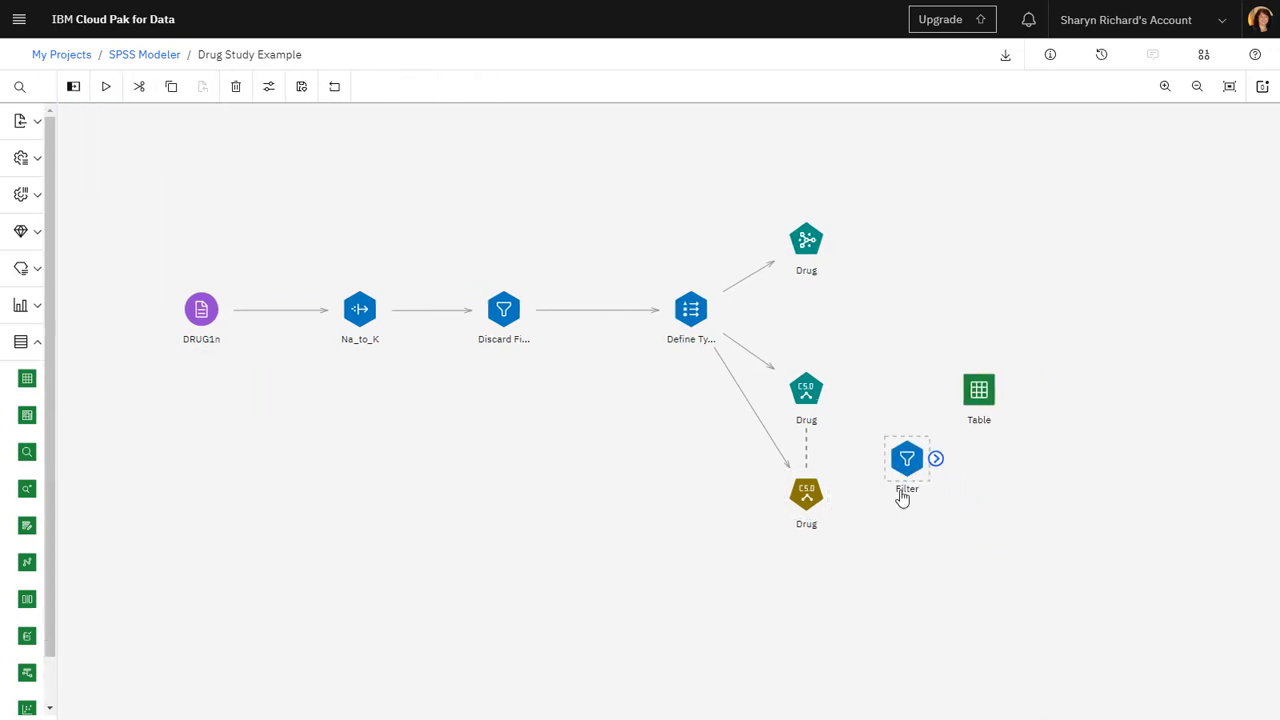
mouse_move(834, 495)
left_mouse_down()
mouse_move(943, 437)
mouse_move(964, 393)
left_mouse_up()
Add the $C-Drug and $CC-Drug fields to the Filter node's list of fields to rename
double_click(910, 460)
left_click(1118, 536)
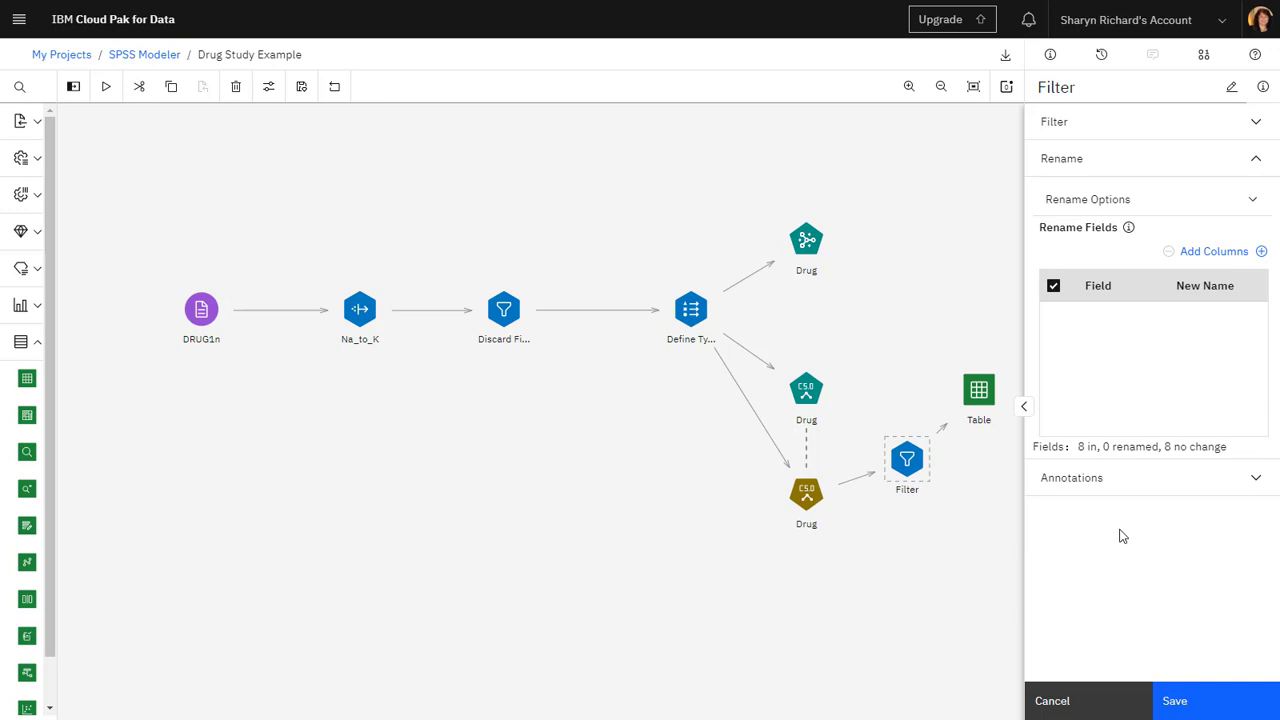
left_click(1219, 251)
left_click(761, 389)
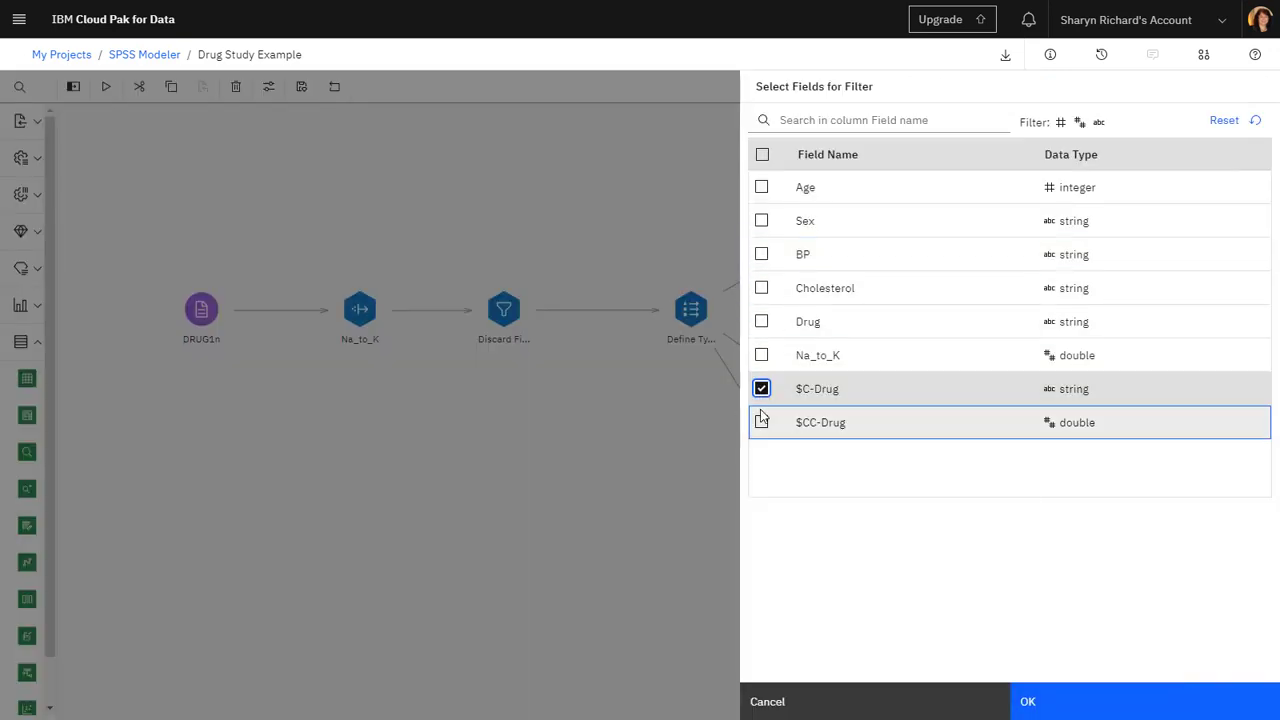
left_click(761, 422)
left_click(1123, 703)
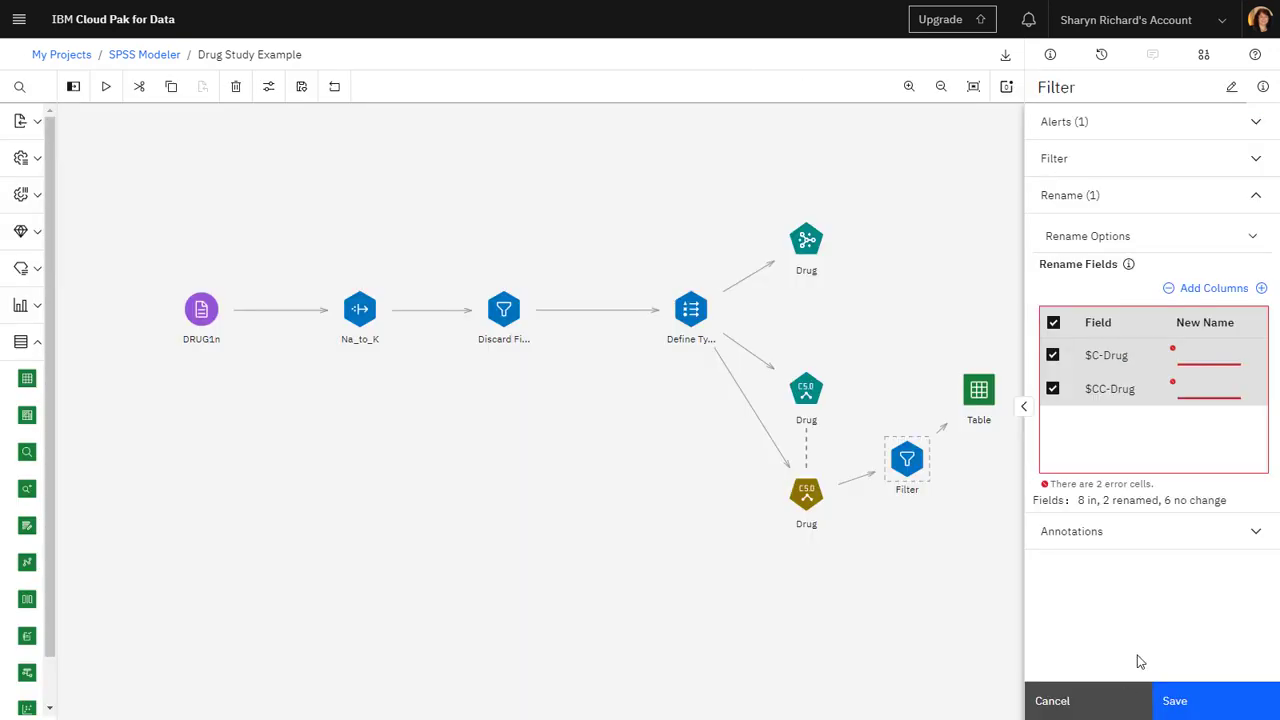
Rename $C-Drug as drugName and $CC-Drug as confidence, and save the Filter node's settings
left_click(1204, 355)
type("drugName")
left_click(1208, 389)
type("confidence")
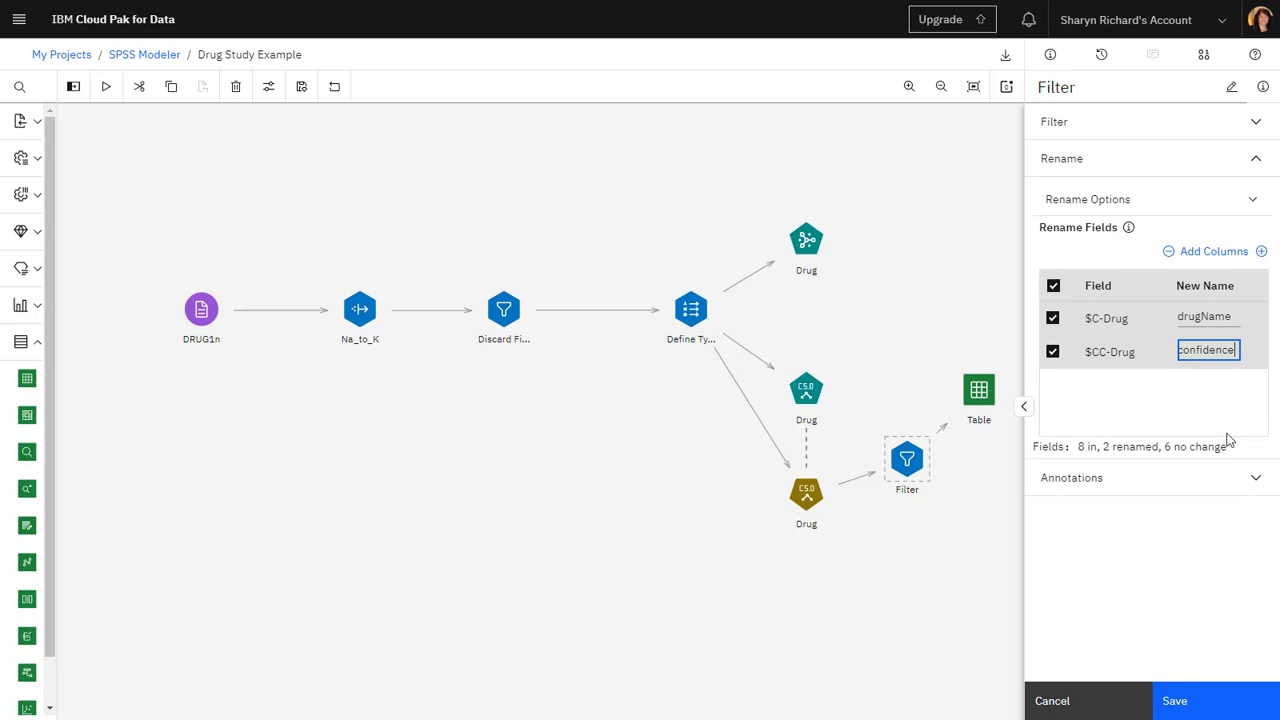
left_click(1210, 696)
Run the Table node, view its output table, and return to the flow
right_click(978, 399)
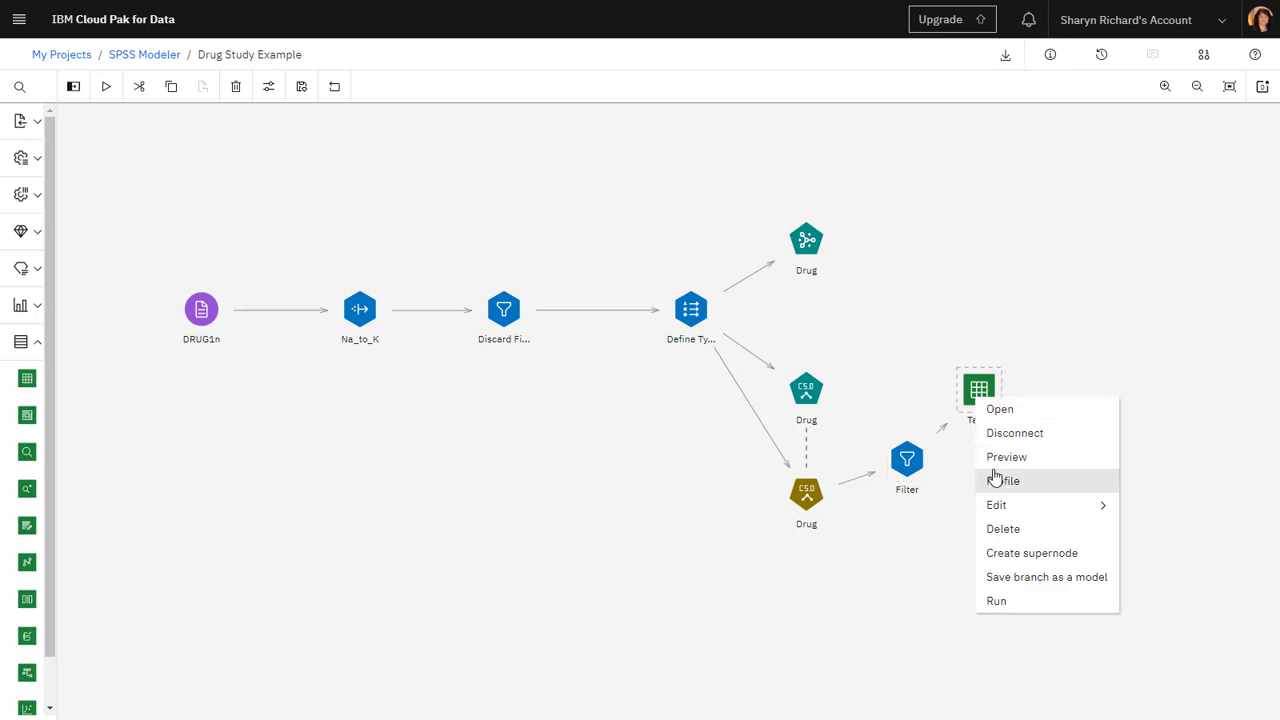
left_click(1006, 601)
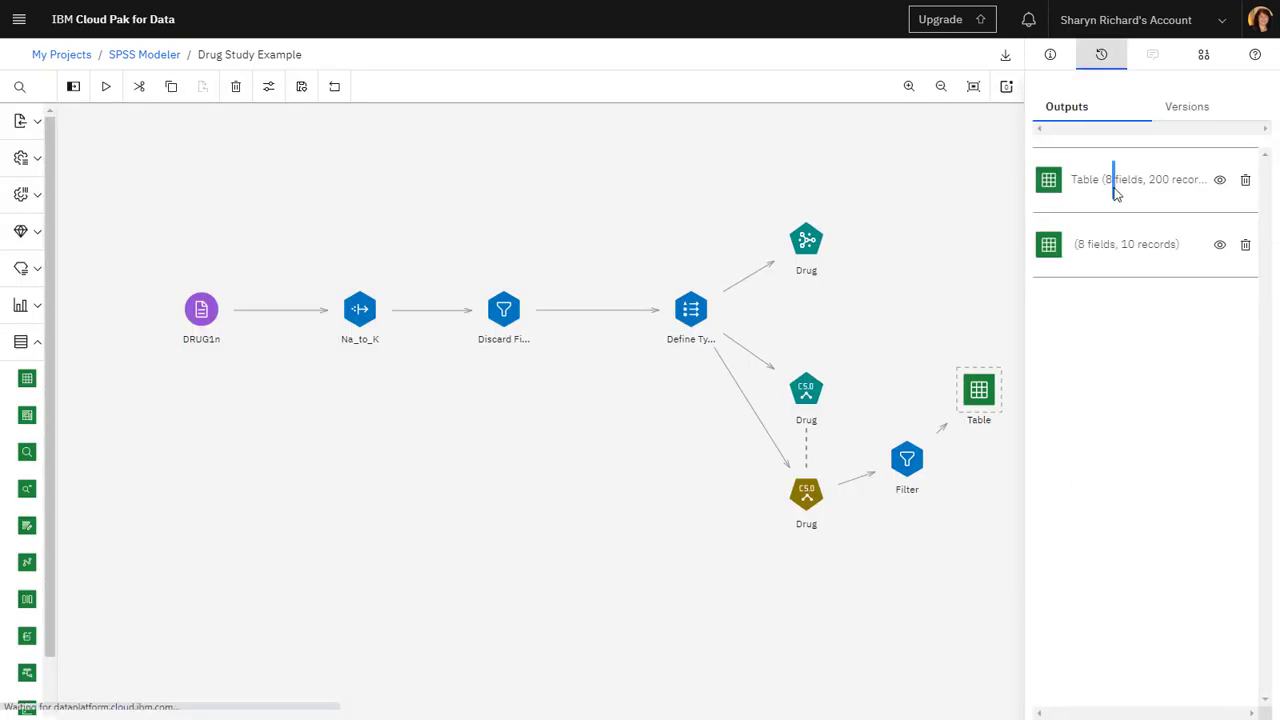
left_click(1115, 190)
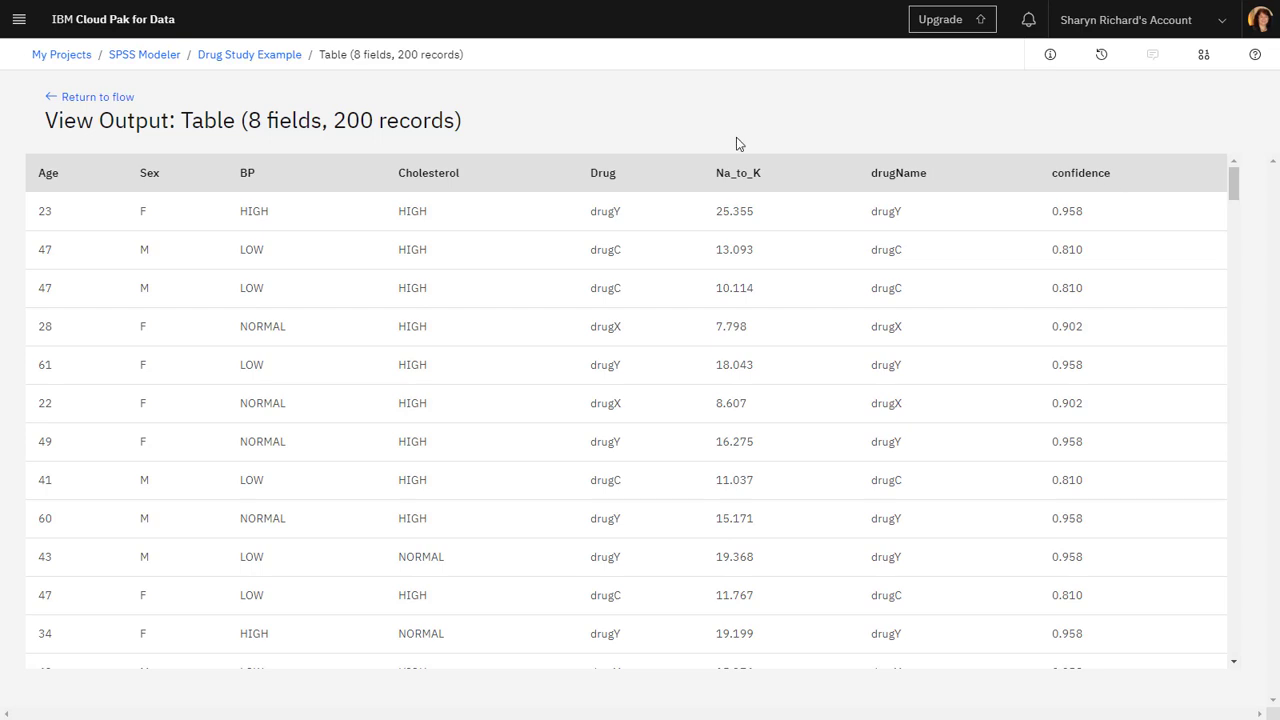
left_click(104, 97)
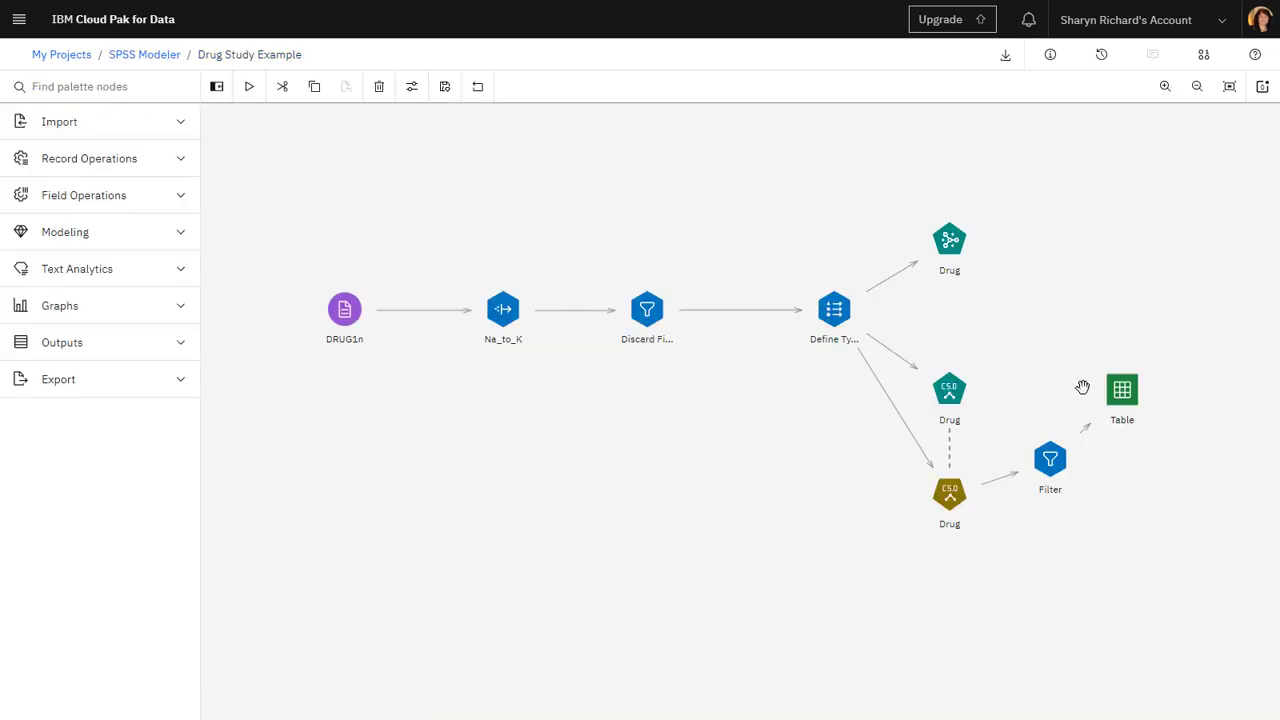
Save the branch ending at the Table node as a scoring-branch model named "drug model"
right_click(1128, 401)
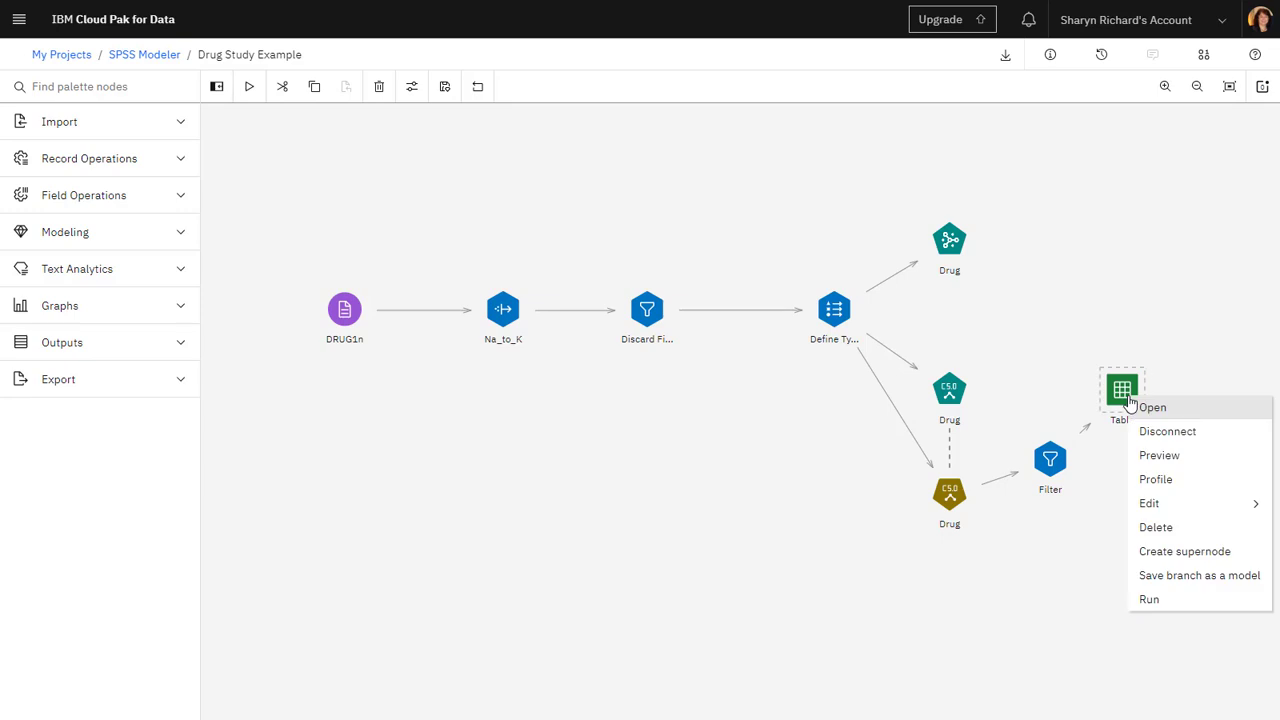
left_click(1160, 578)
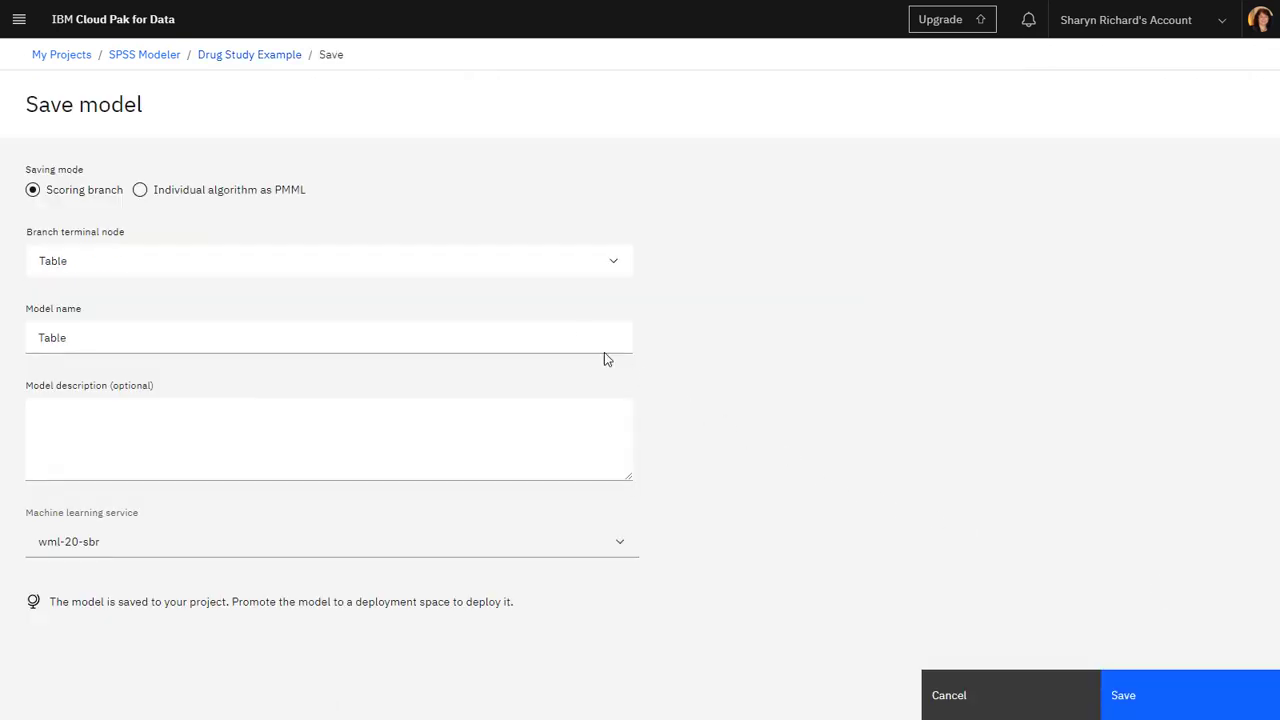
double_click(577, 337)
type("drug model")
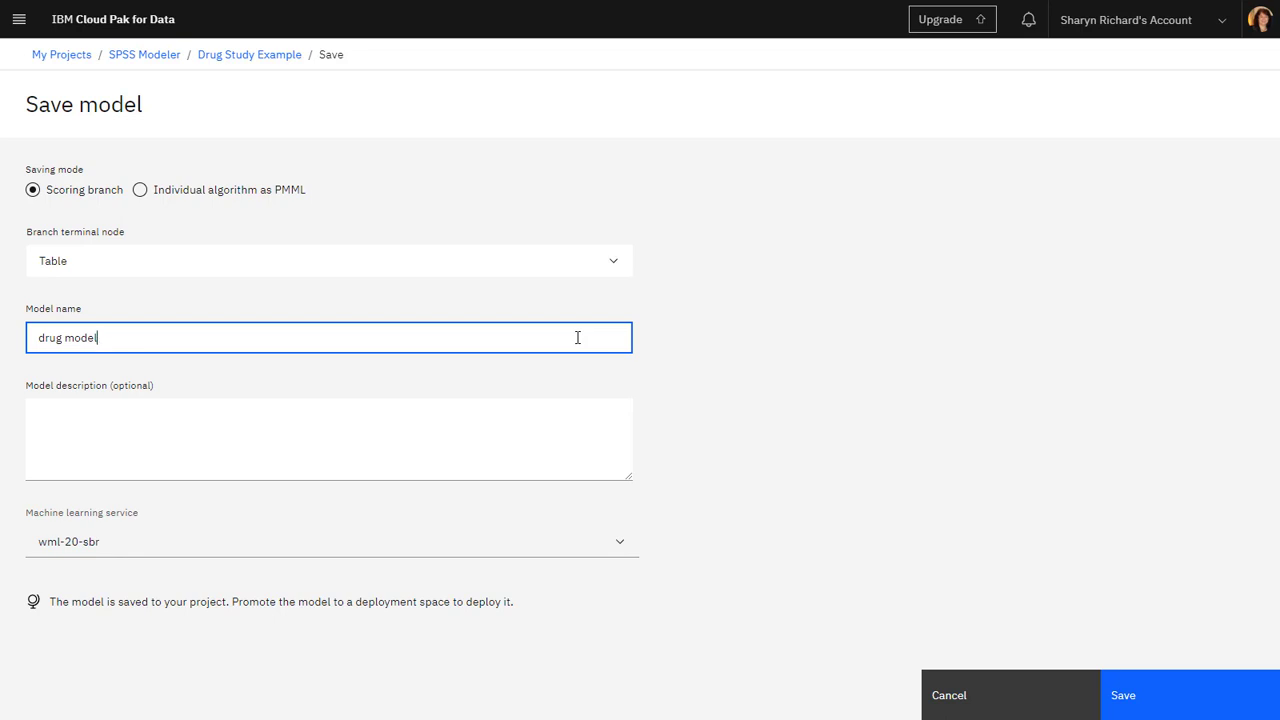
left_click(1187, 708)
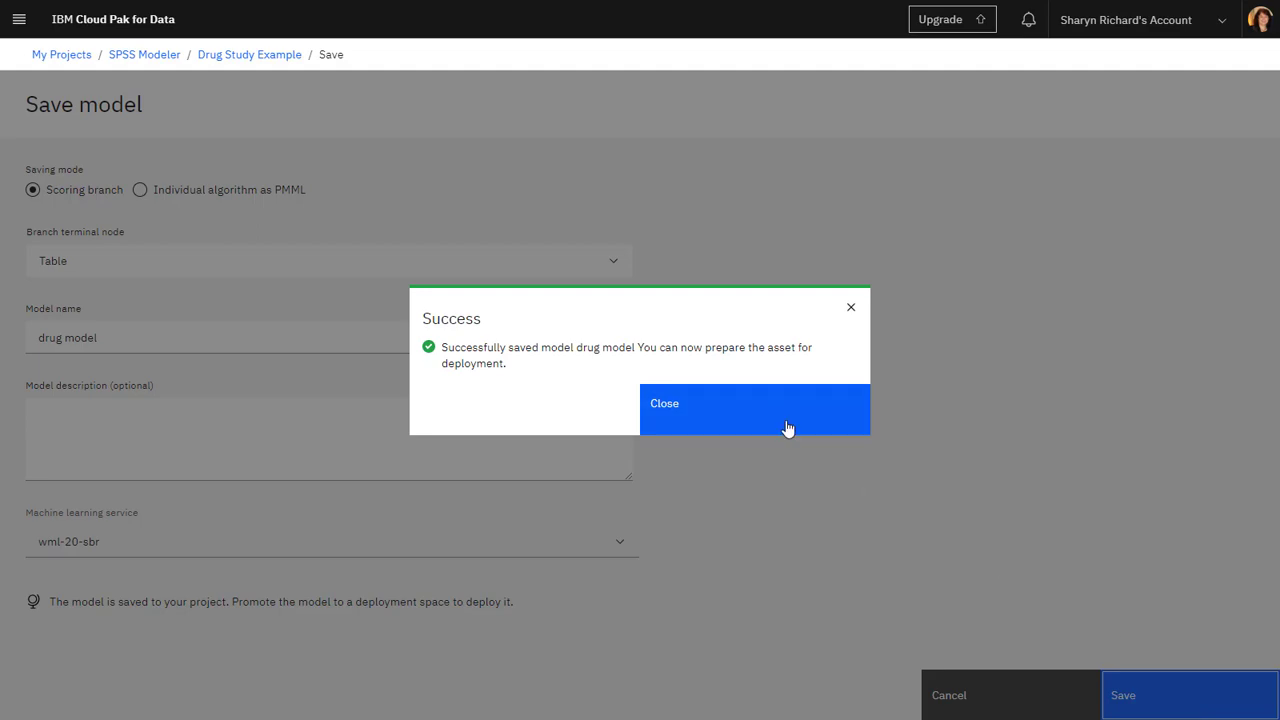
left_click(786, 428)
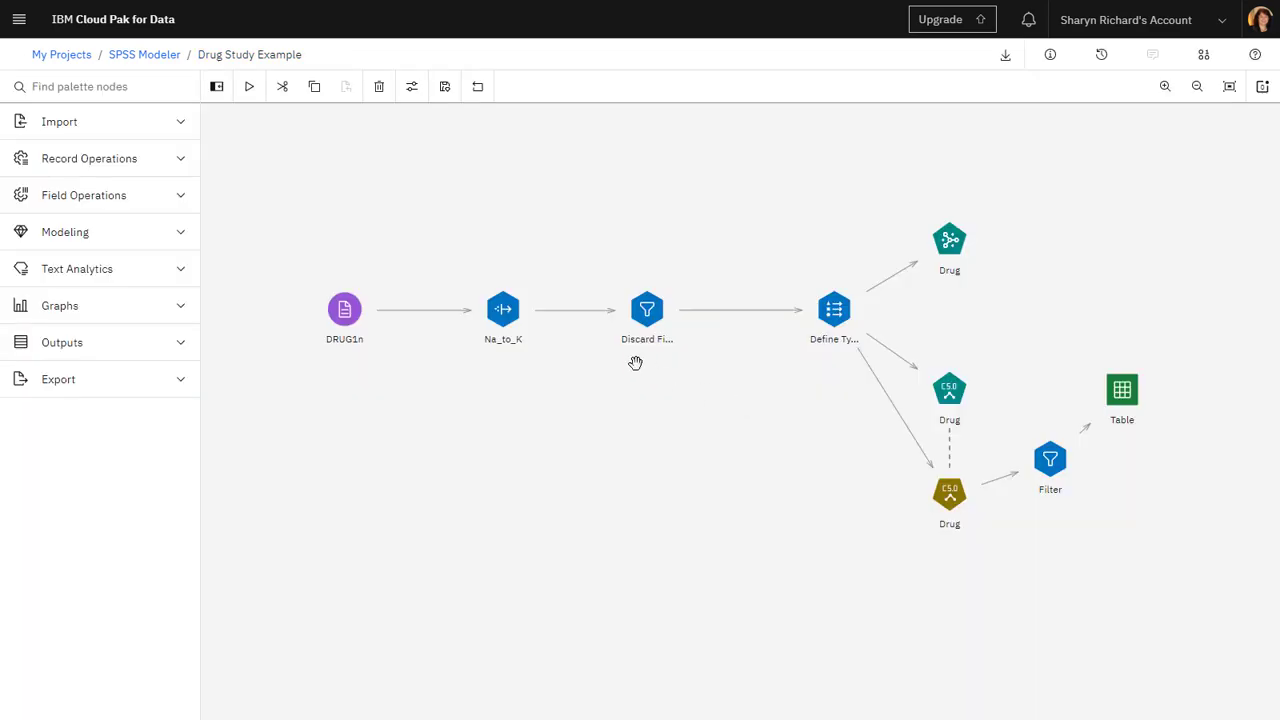
Open the SPSS Modeler project's assets and look through its Watson Machine Learning models and modeler flows
left_click(158, 62)
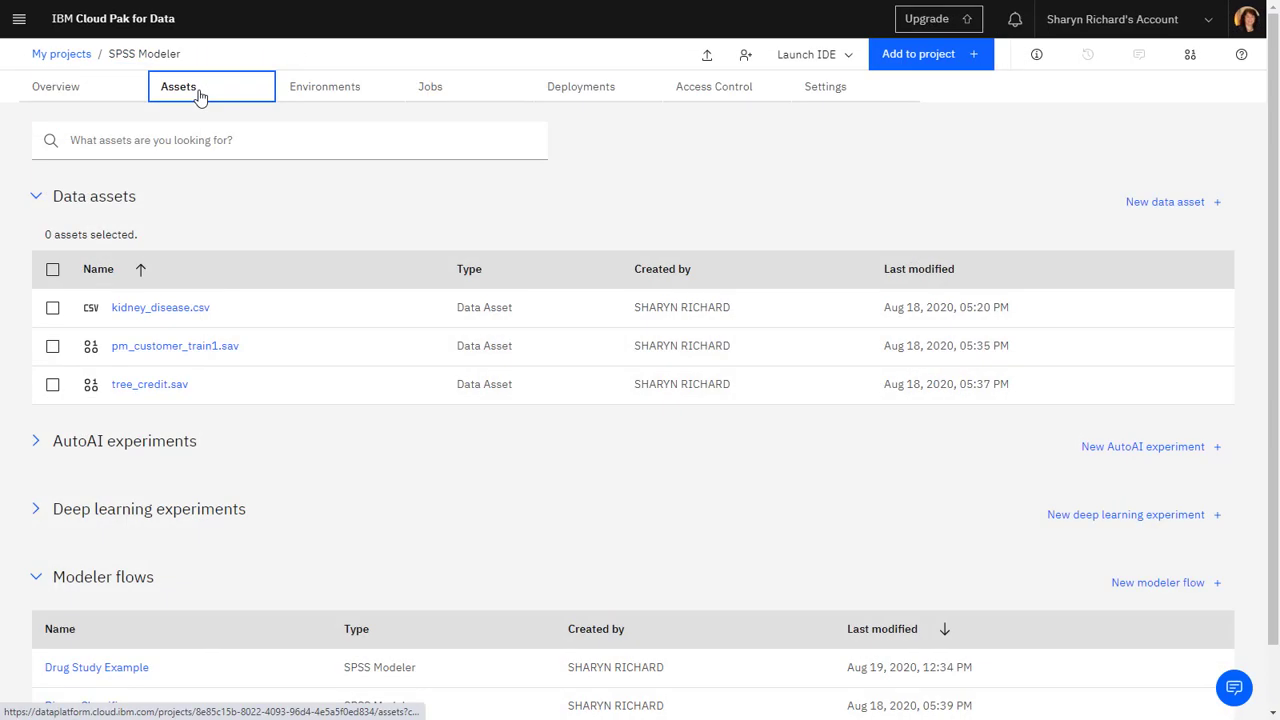
left_click(33, 198)
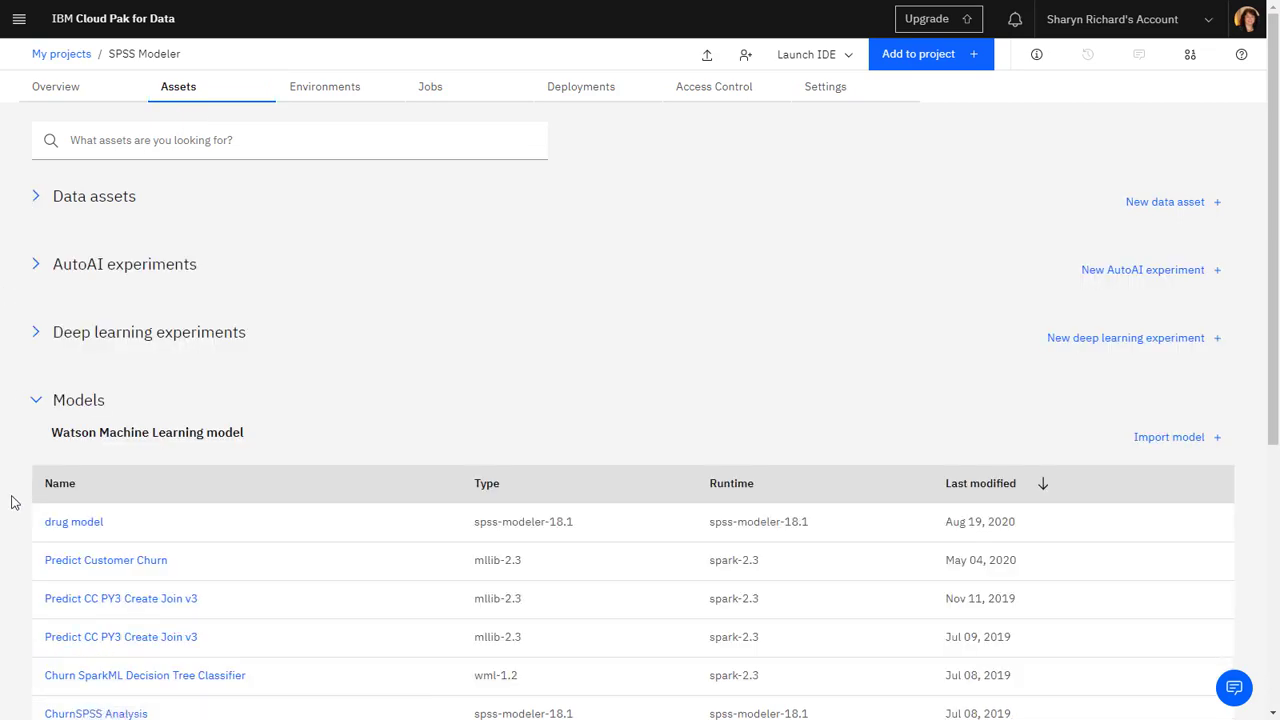
scroll(12, 517, "down", 5)
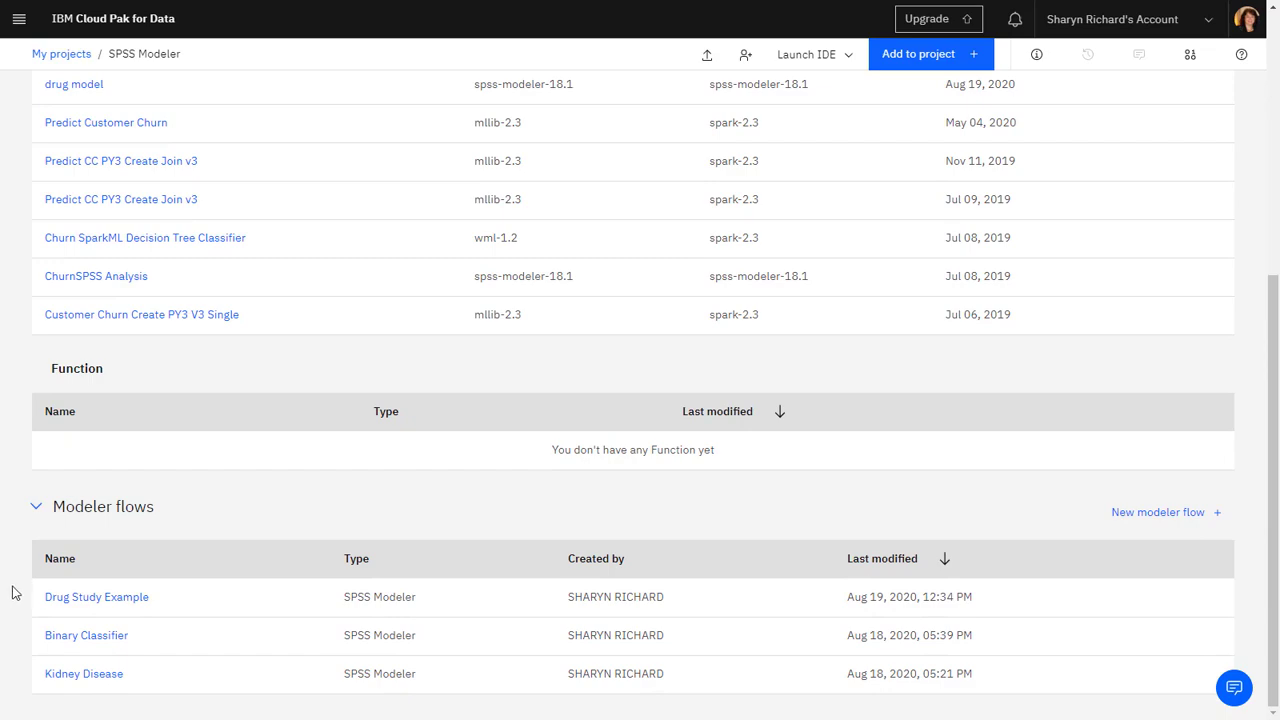
scroll(14, 594, "up", 5)
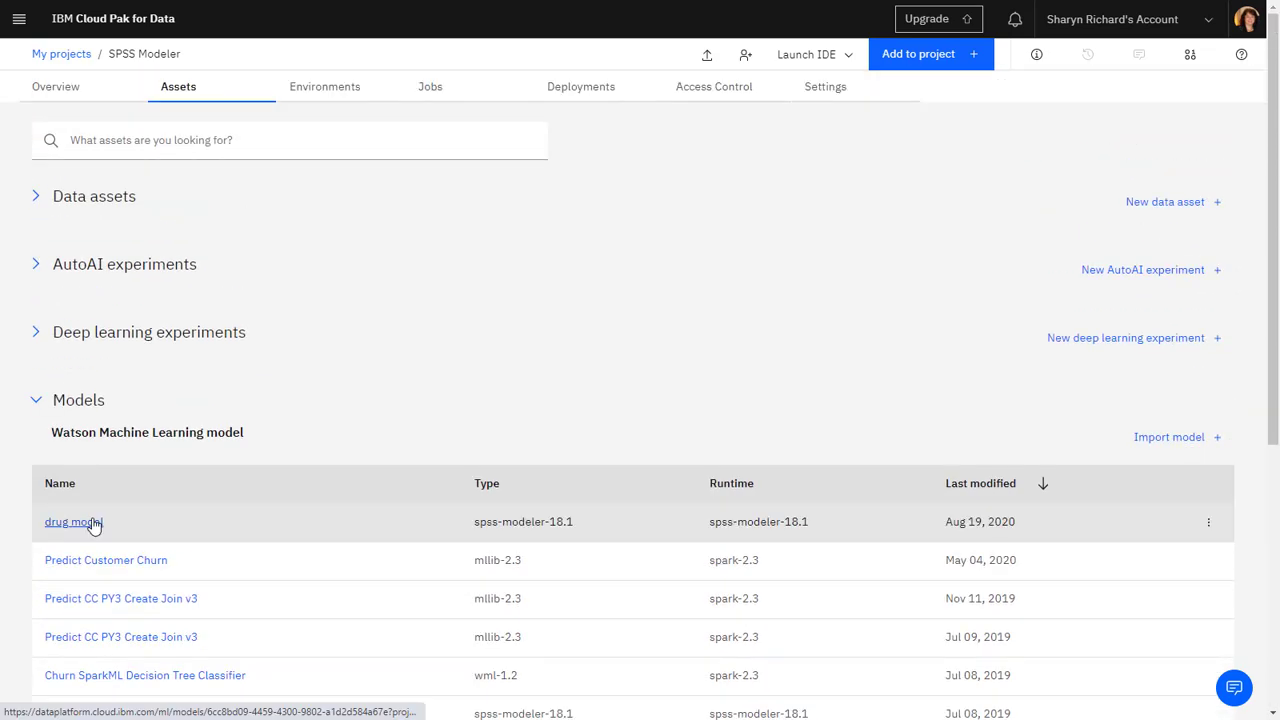
Examine the drug model's summary and its input and output schemas, and return to the project's assets
left_click(94, 526)
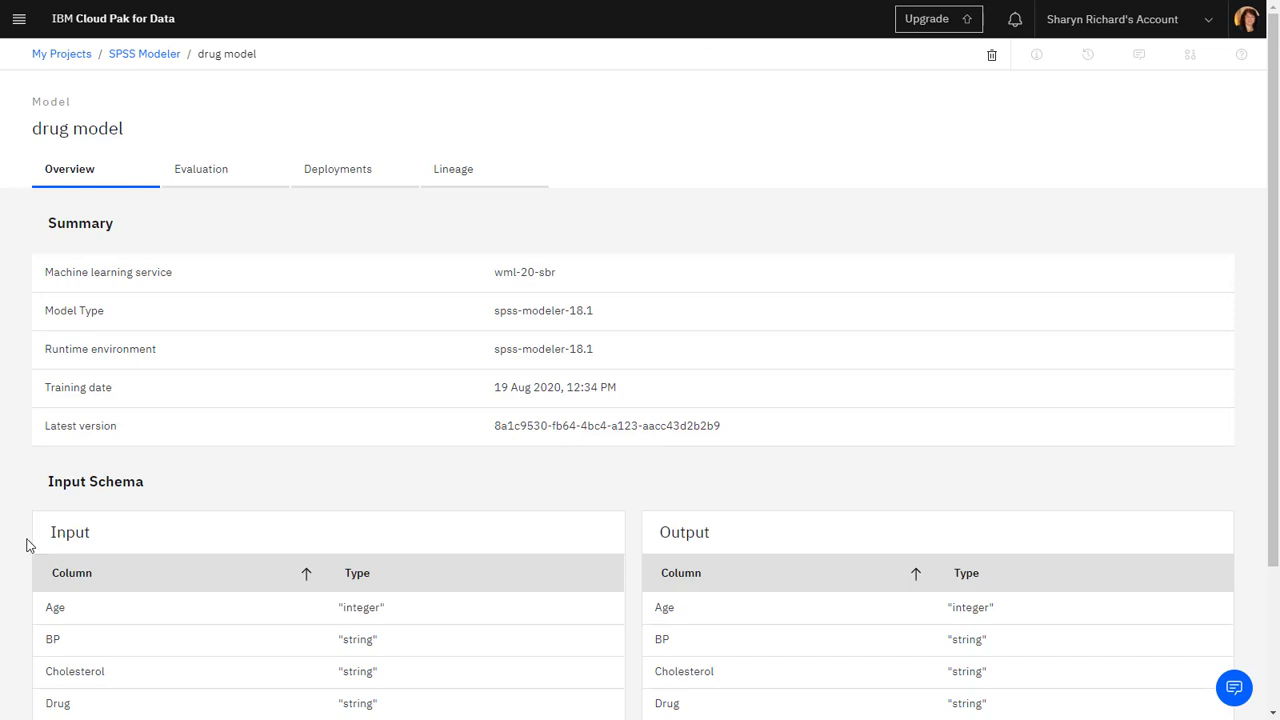
scroll(17, 562, "down", 2)
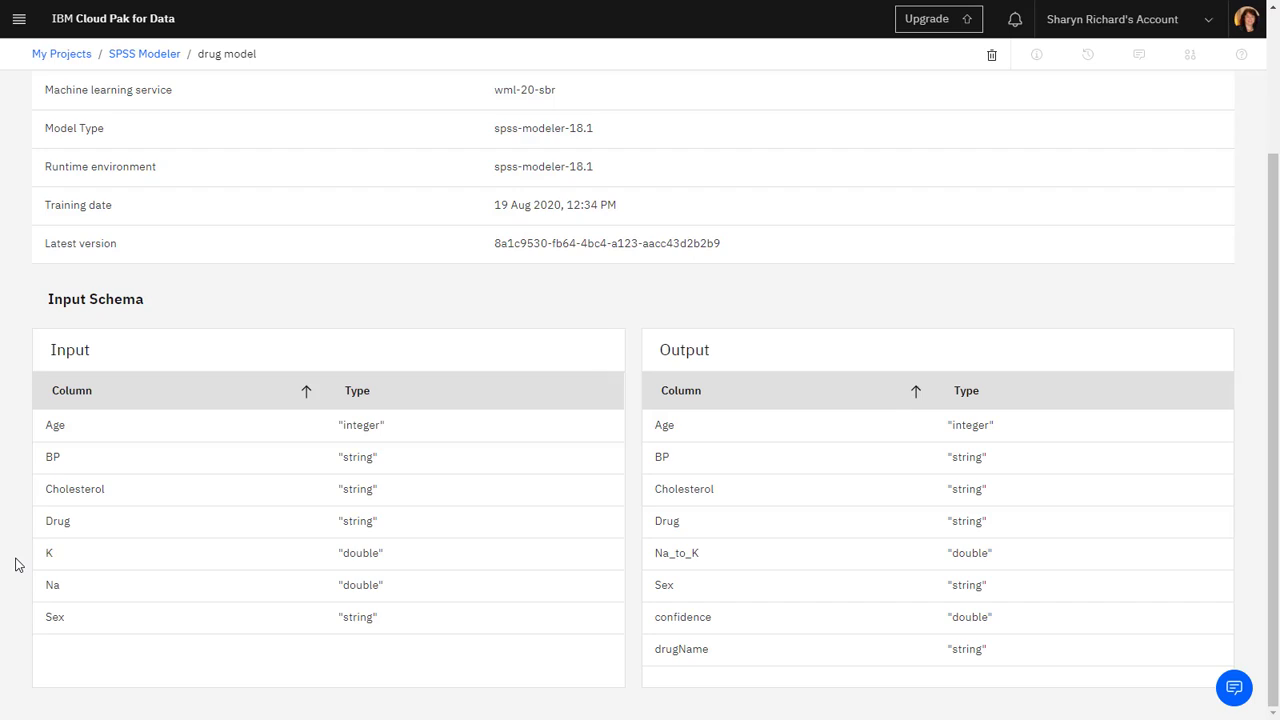
scroll(15, 565, "up", 2)
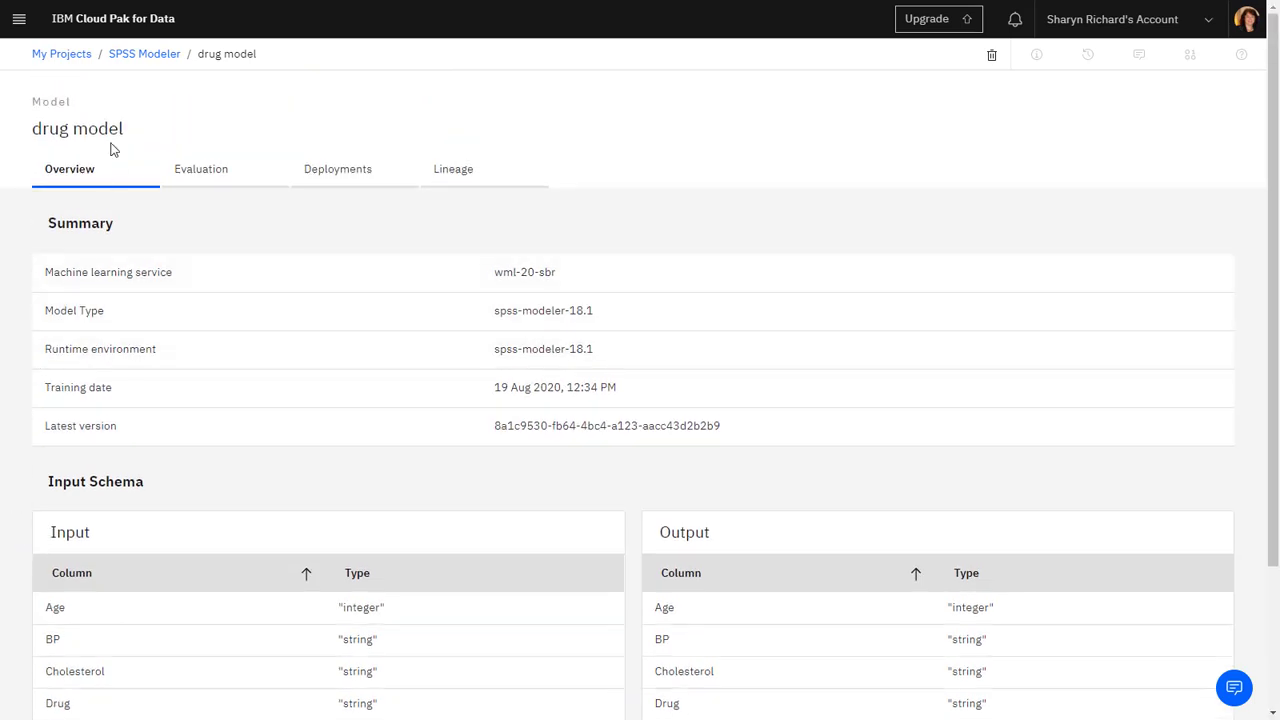
left_click(140, 56)
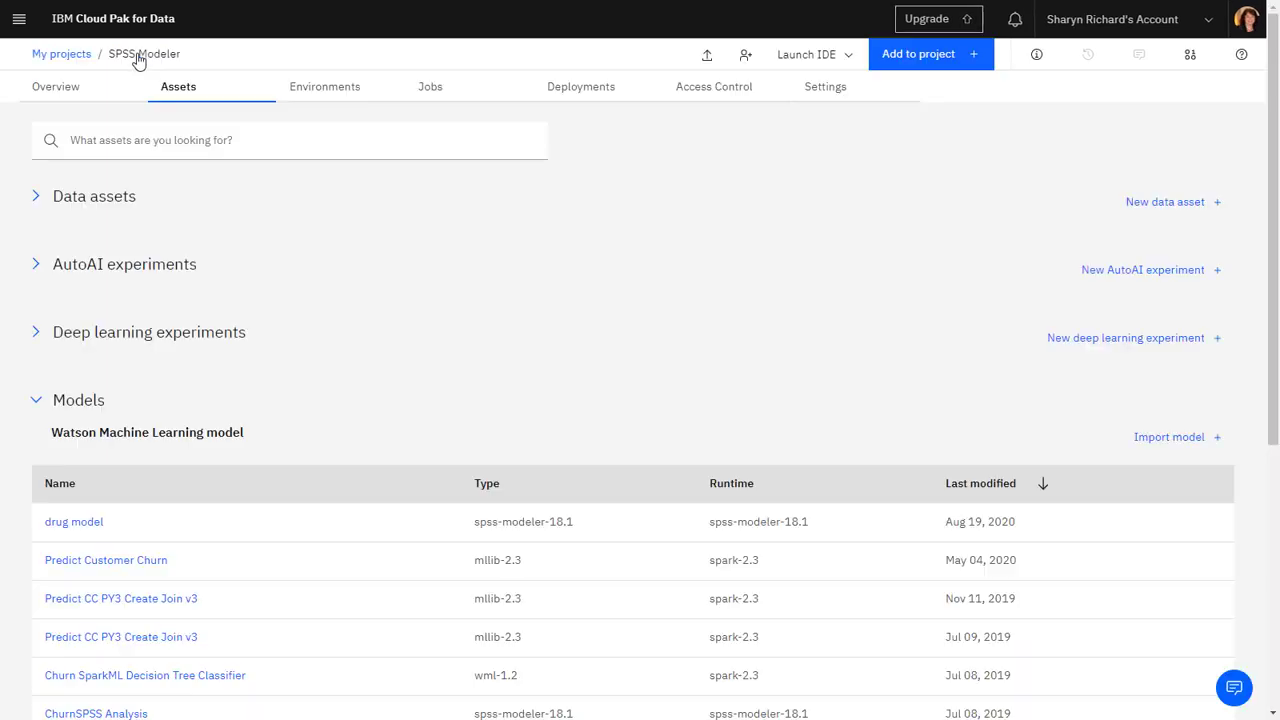
Create a blank streams flow named "SPSS Drug model streams flow" in the project, using the Manually option
left_click(918, 55)
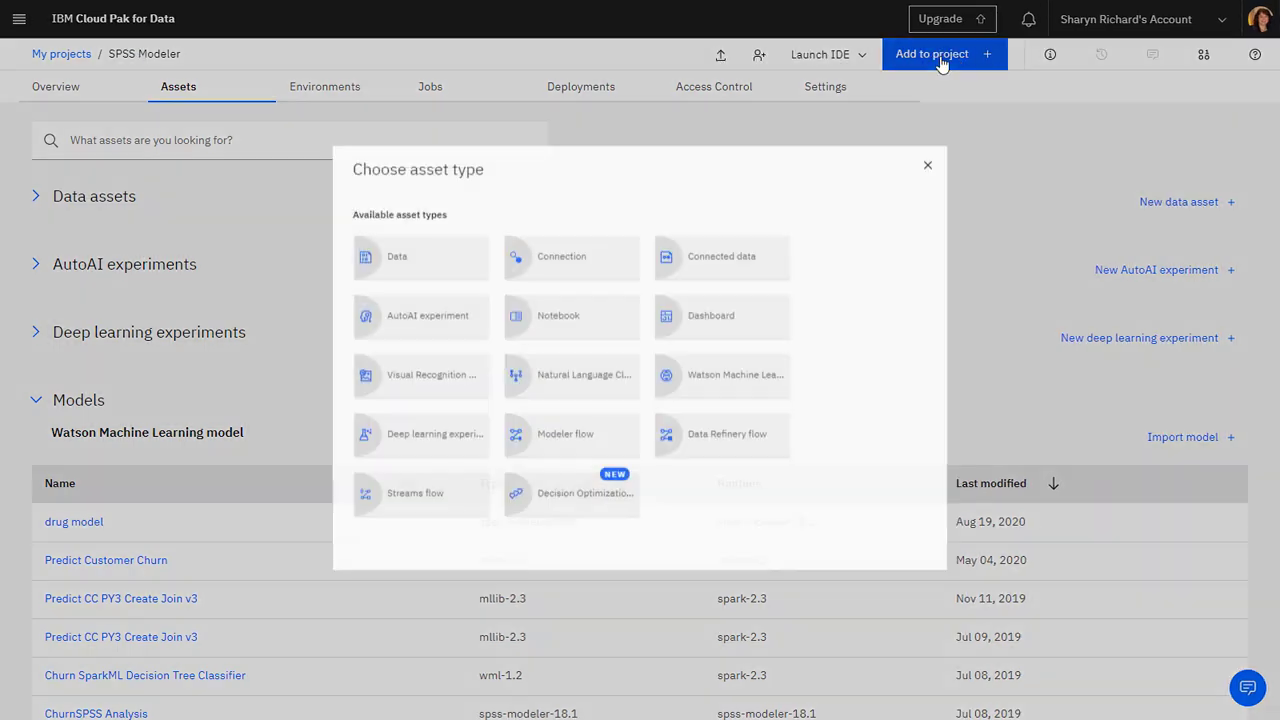
left_click(429, 517)
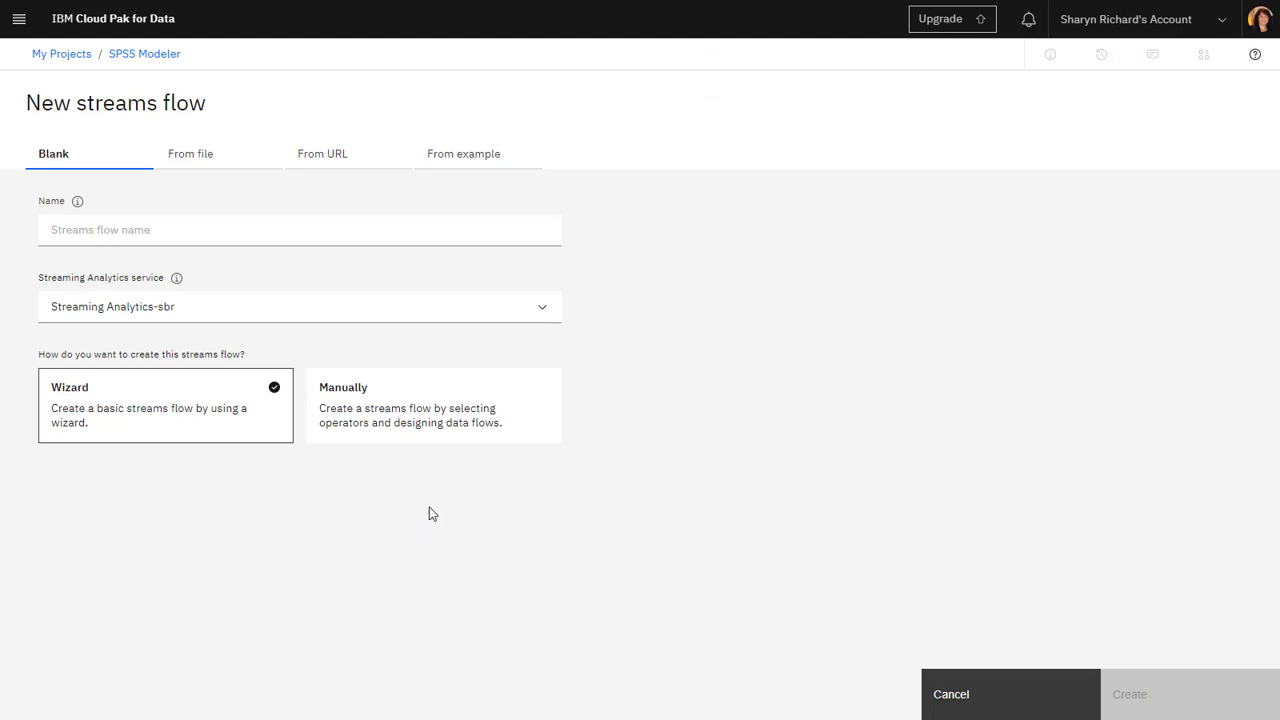
left_click(457, 234)
type("SPSS Drug model streams flow")
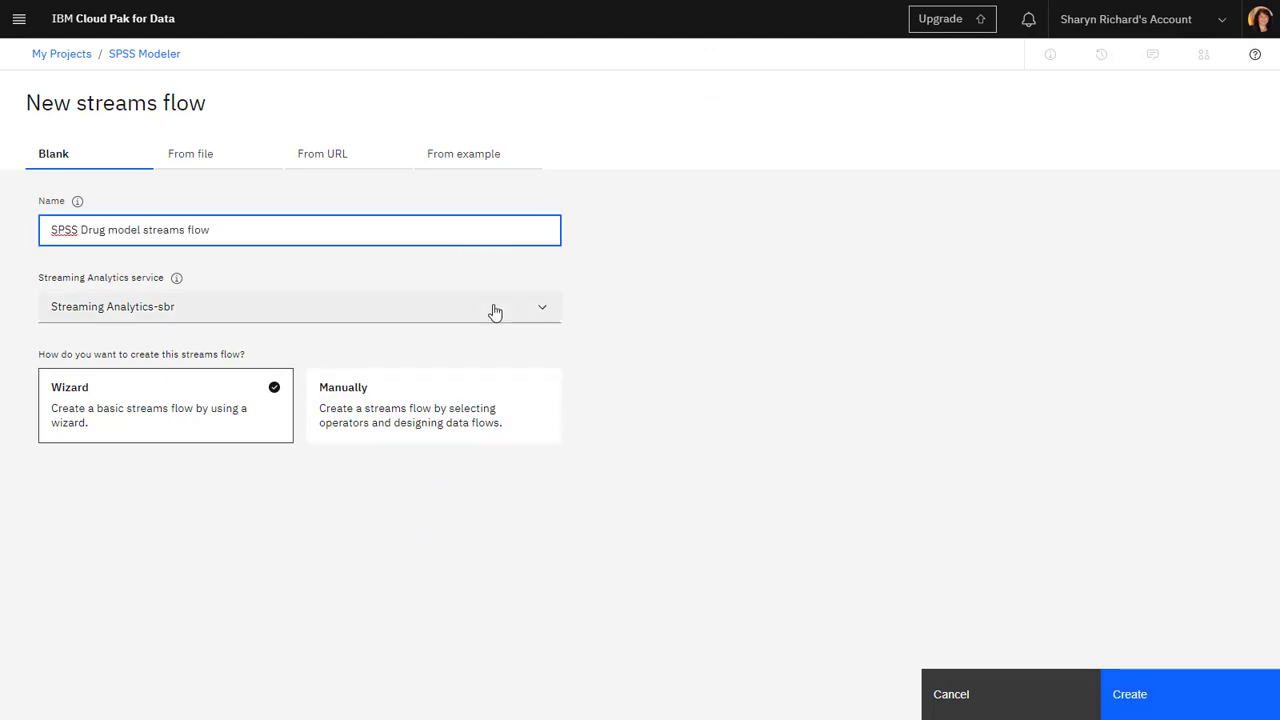
left_click(525, 410)
left_click(1202, 704)
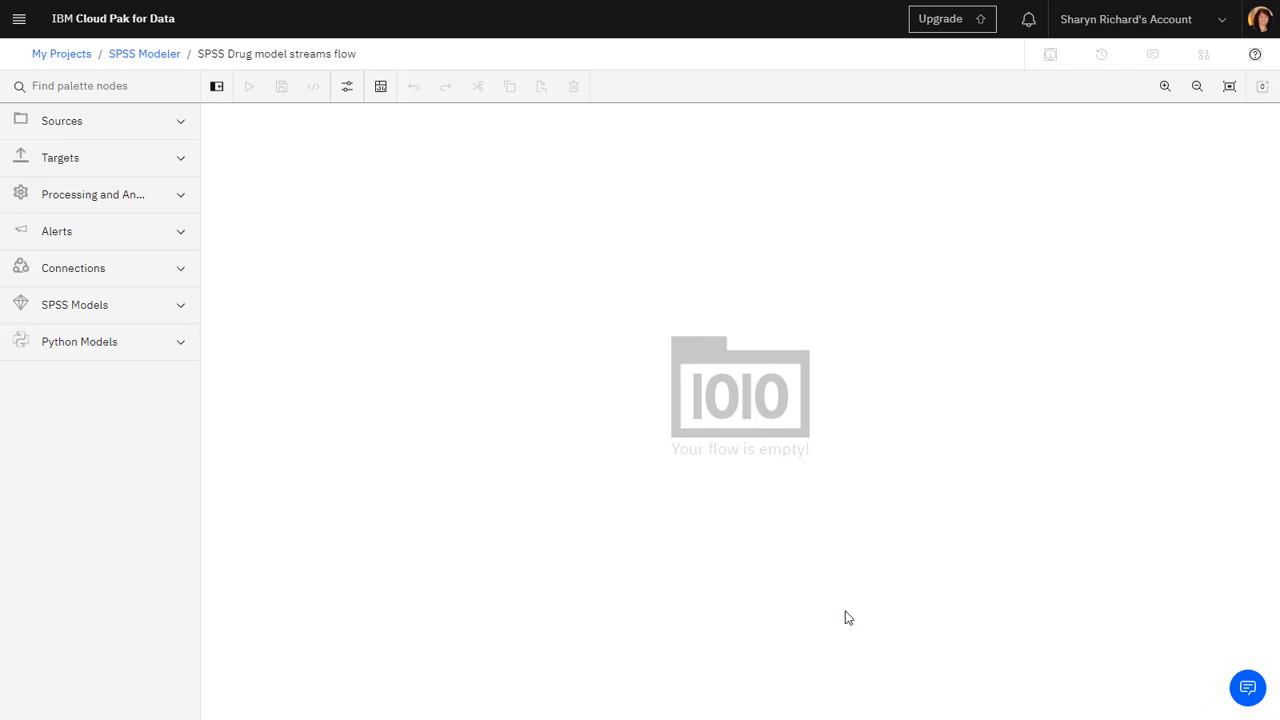
Add a Code source node, an SPSS Model processing node and a Debug target node to the canvas in a row
left_click(154, 122)
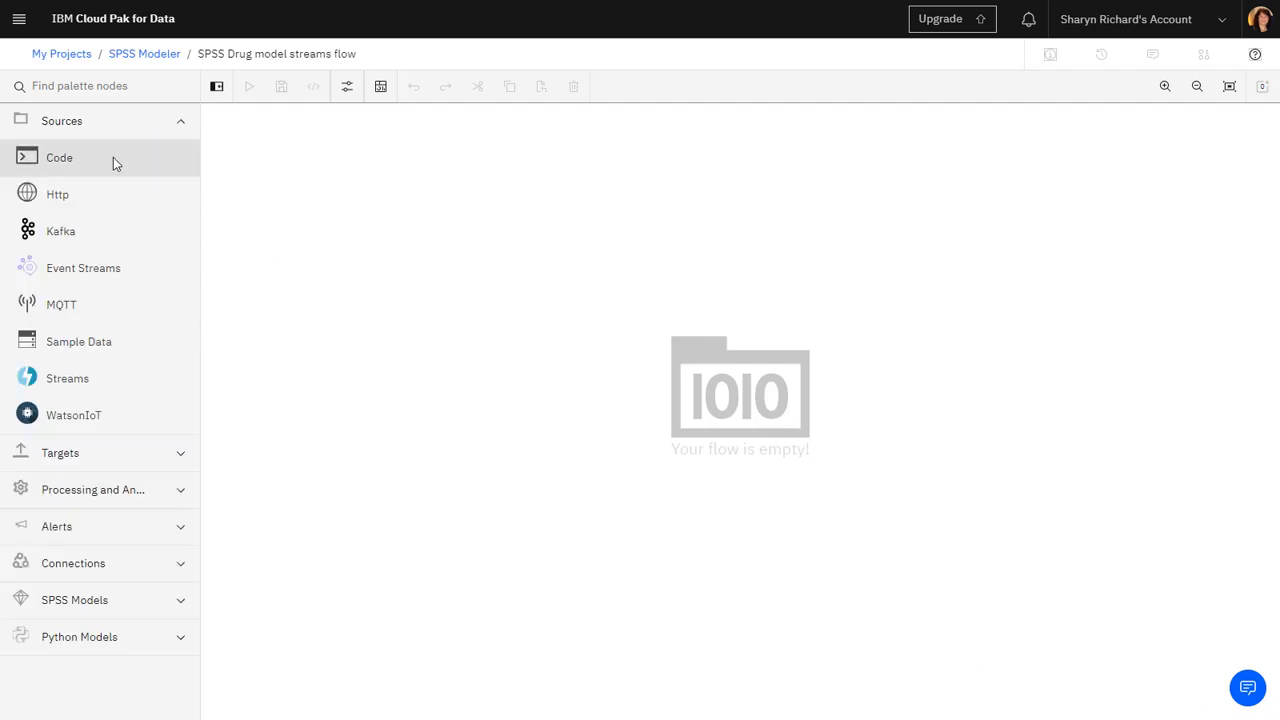
left_click_drag(113, 157, 352, 393)
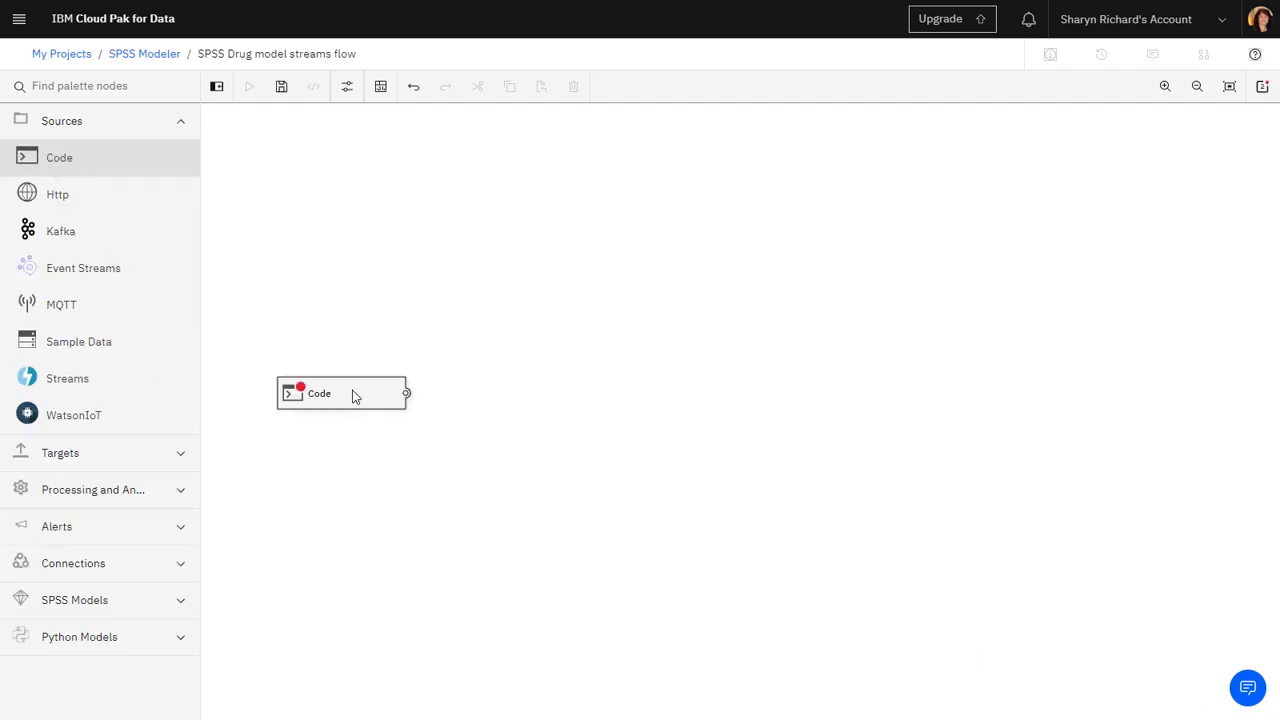
left_click(134, 501)
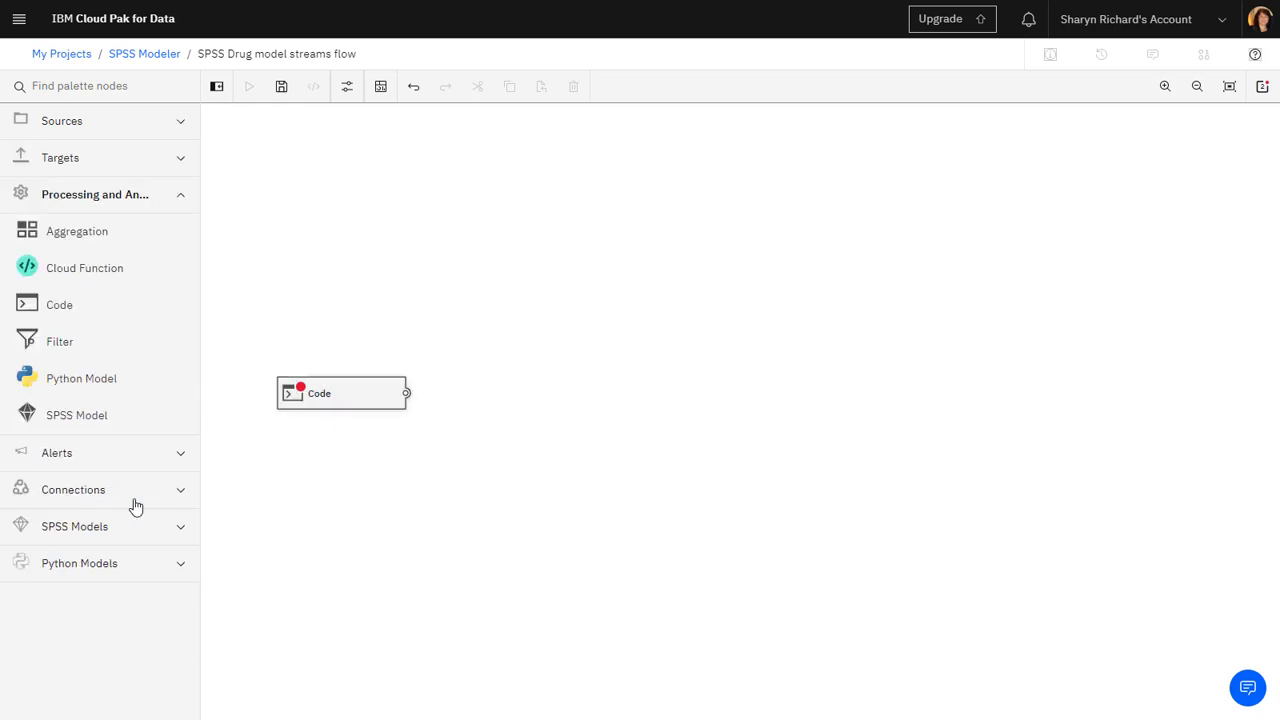
left_click_drag(123, 418, 592, 398)
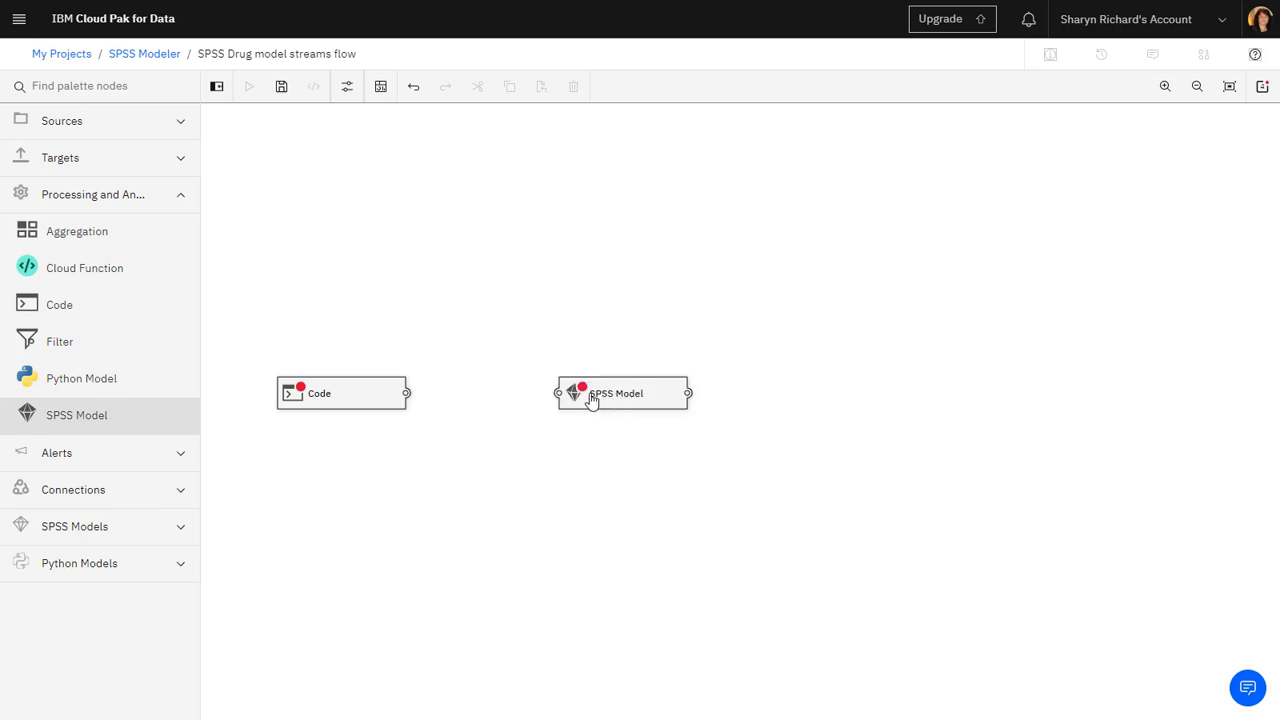
left_click(106, 160)
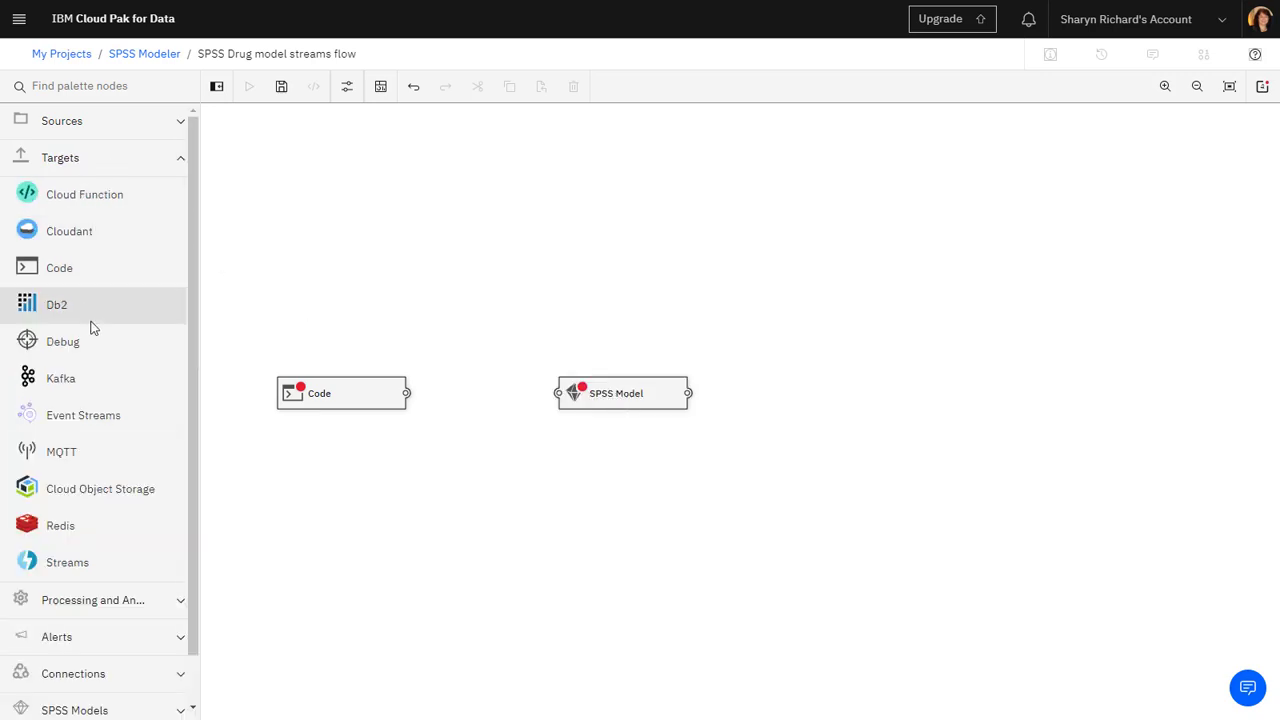
left_click_drag(128, 354, 889, 397)
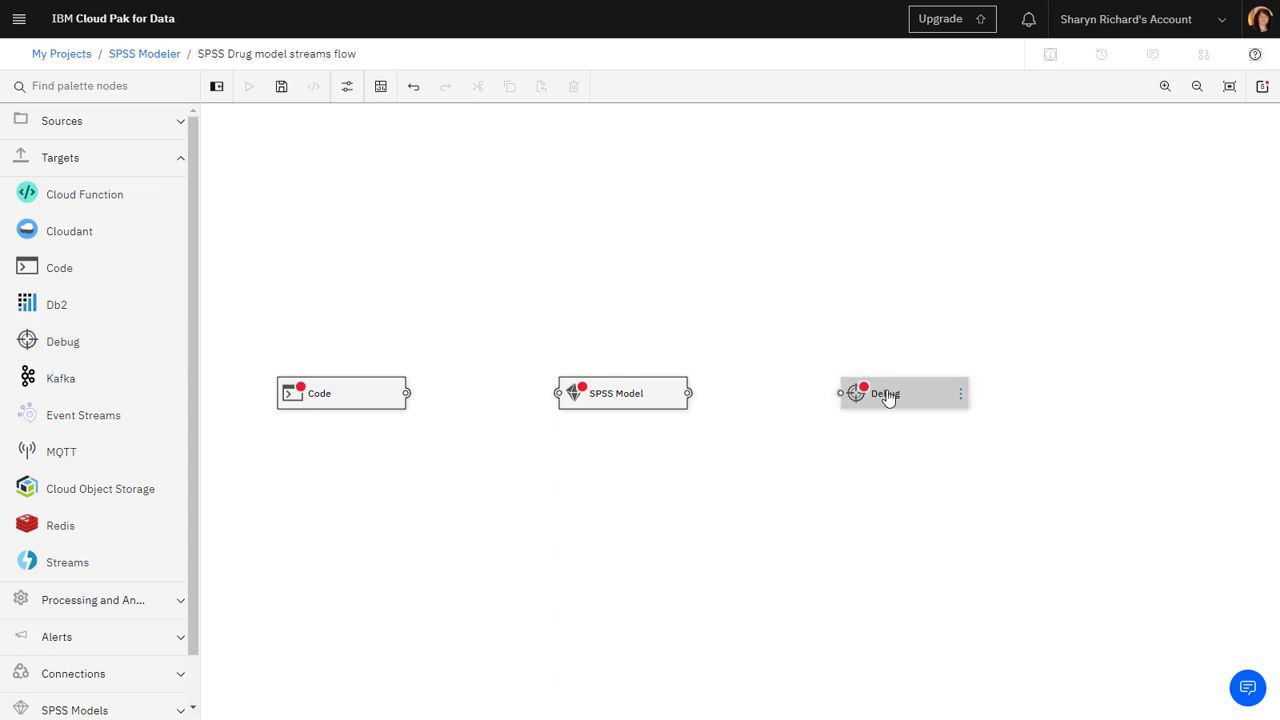
Connect the Code node to the SPSS Model node and the SPSS Model node to the Debug node
left_click(215, 100)
left_click_drag(263, 393, 417, 394)
left_click_drag(546, 393, 701, 398)
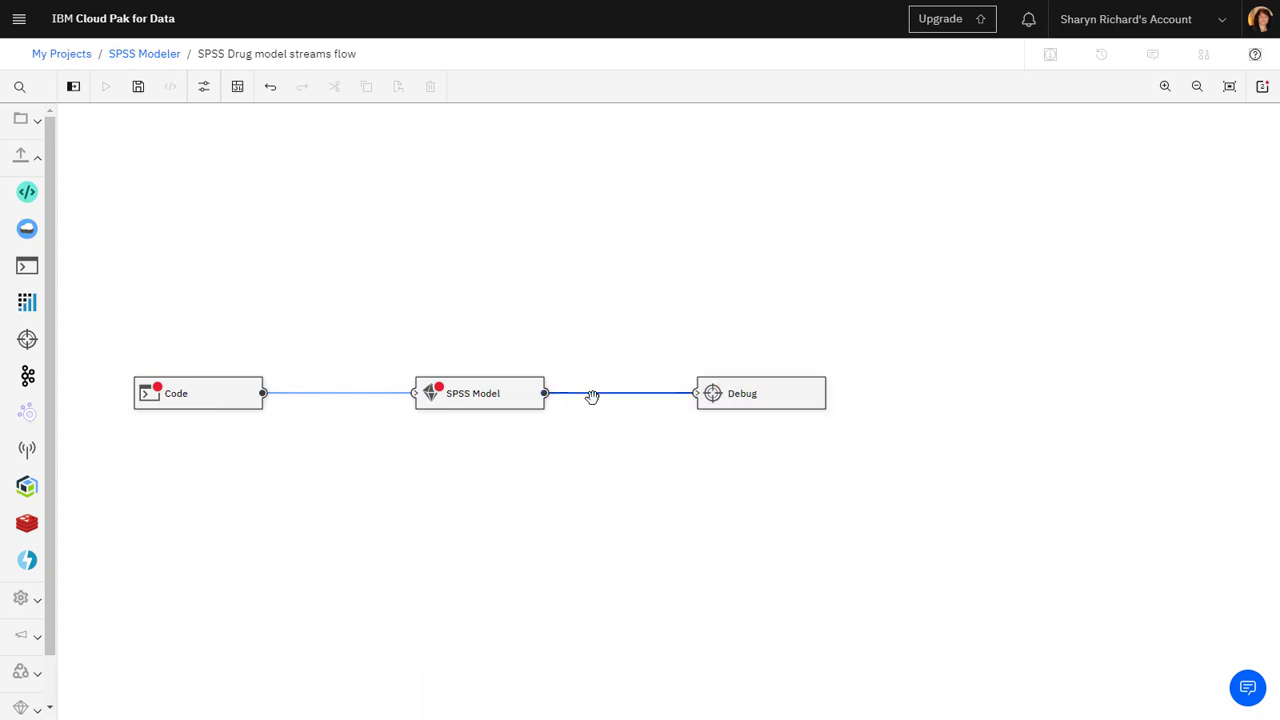
Replace the Code node's default code with the full Python script copied from streams-flow-python-code.py in Notepad++
double_click(205, 412)
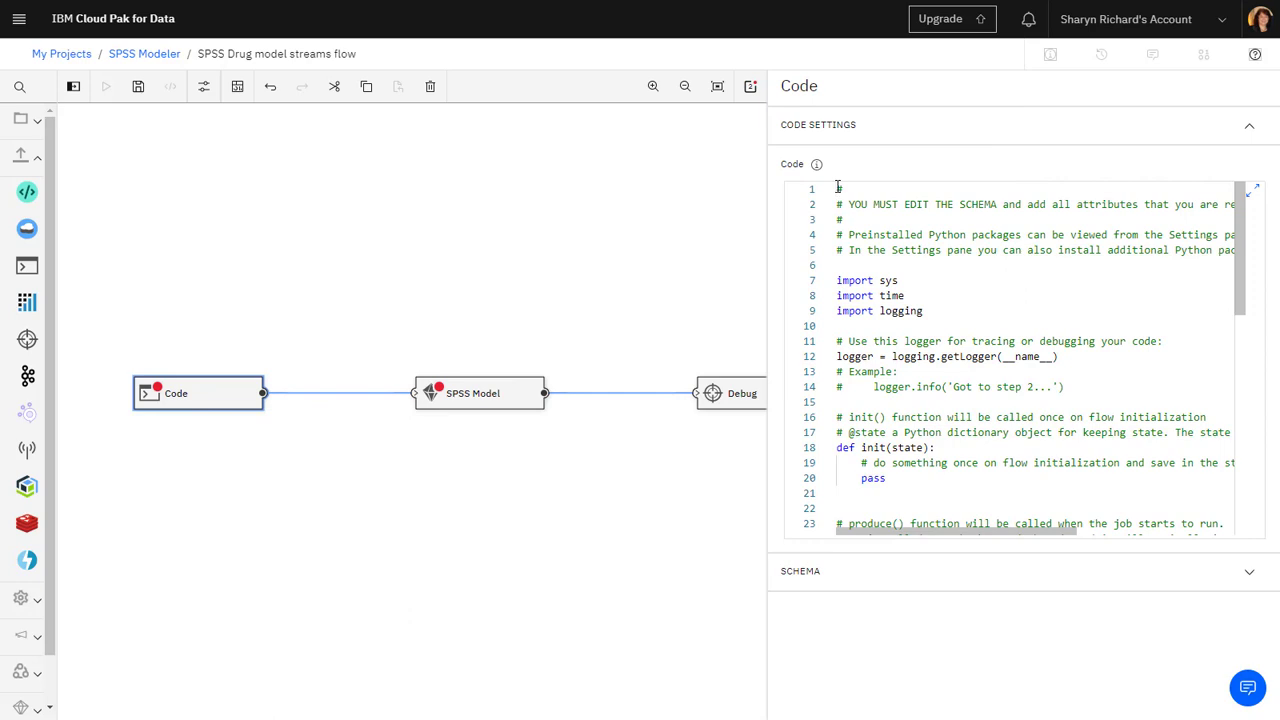
key("ctrl+a")
key("Delete")
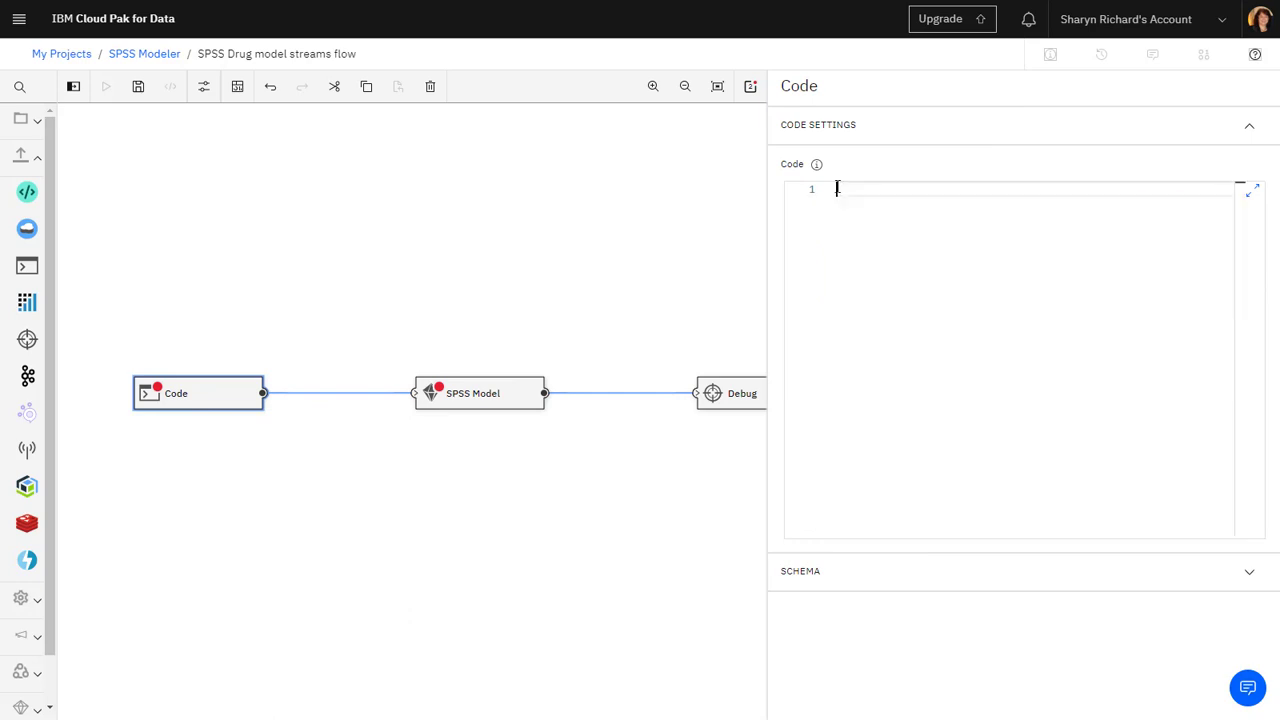
key("alt+Tab")
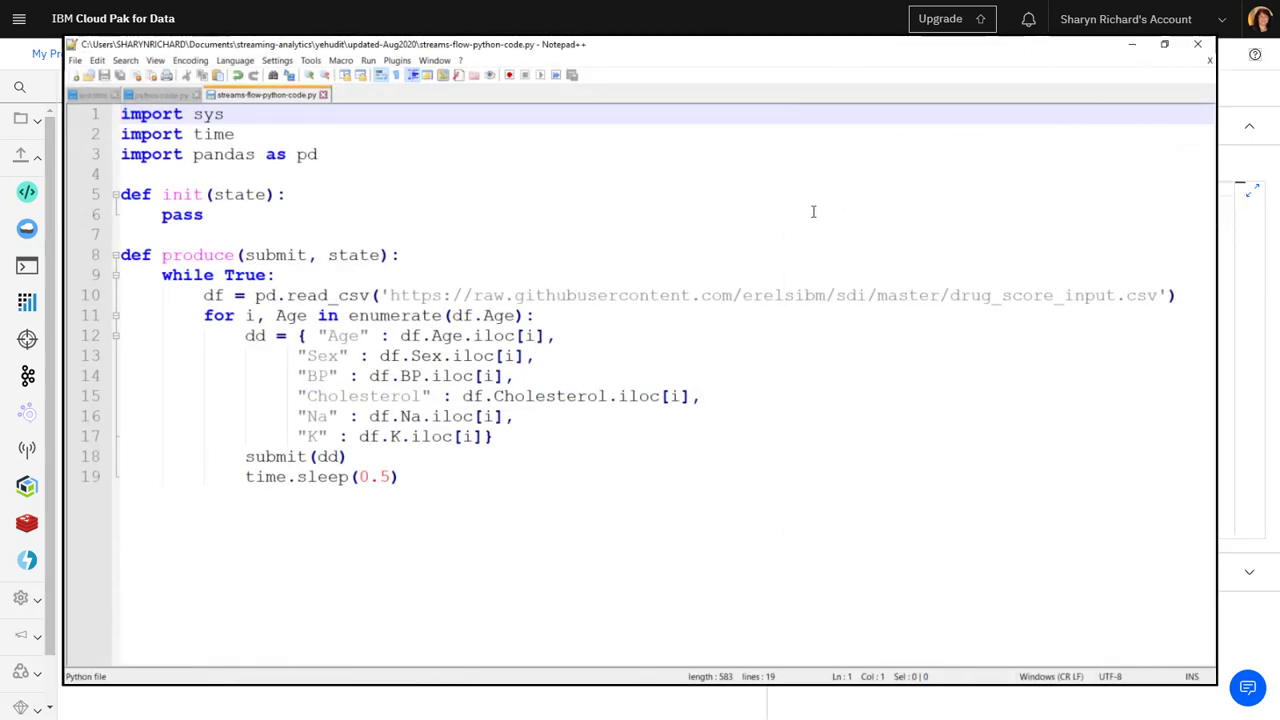
left_click_drag(121, 113, 640, 486)
key("alt+Tab")
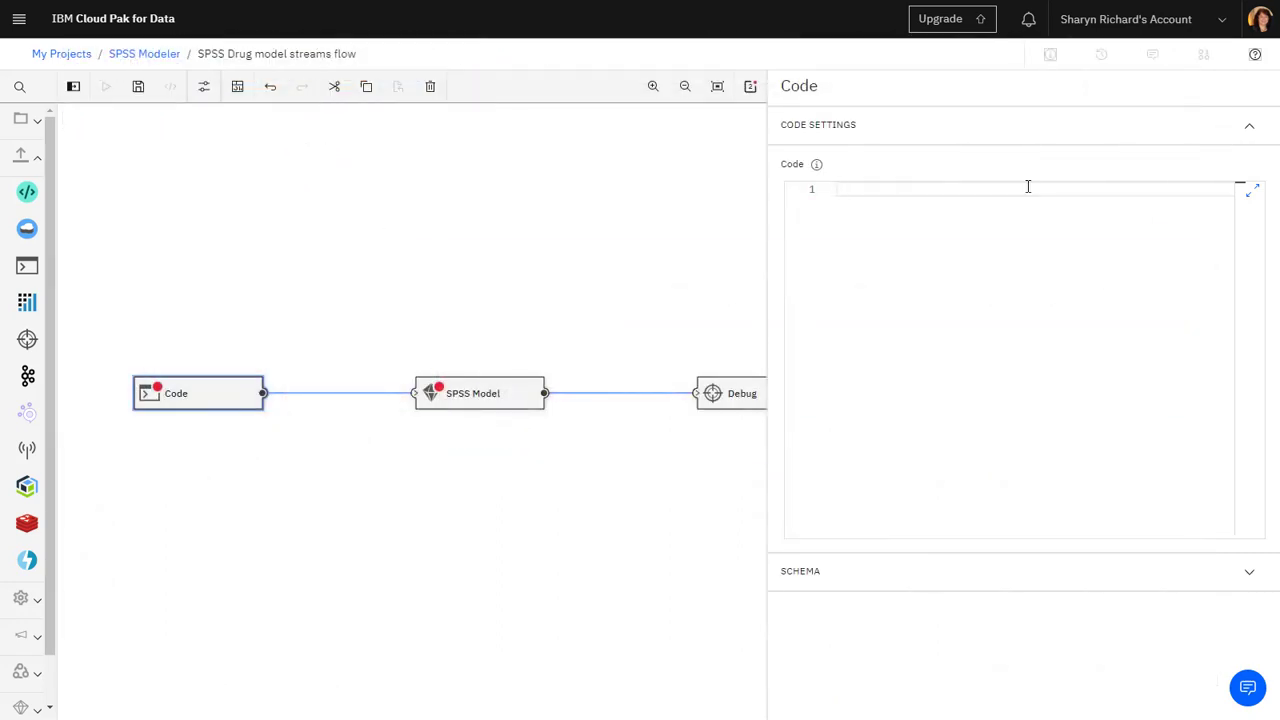
key("ctrl+v")
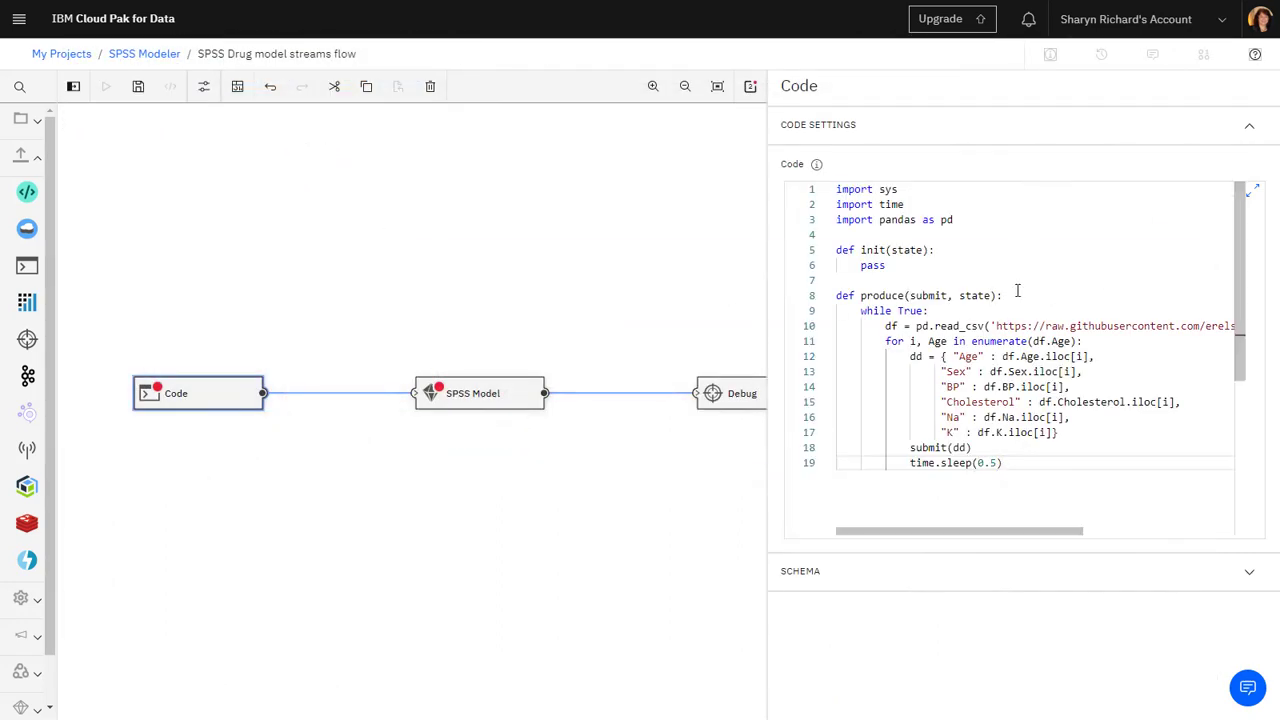
Define the Code node's output schema with Age, Na and K as Number, and Sex, BP and Cholesterol as Text
left_click(1003, 576)
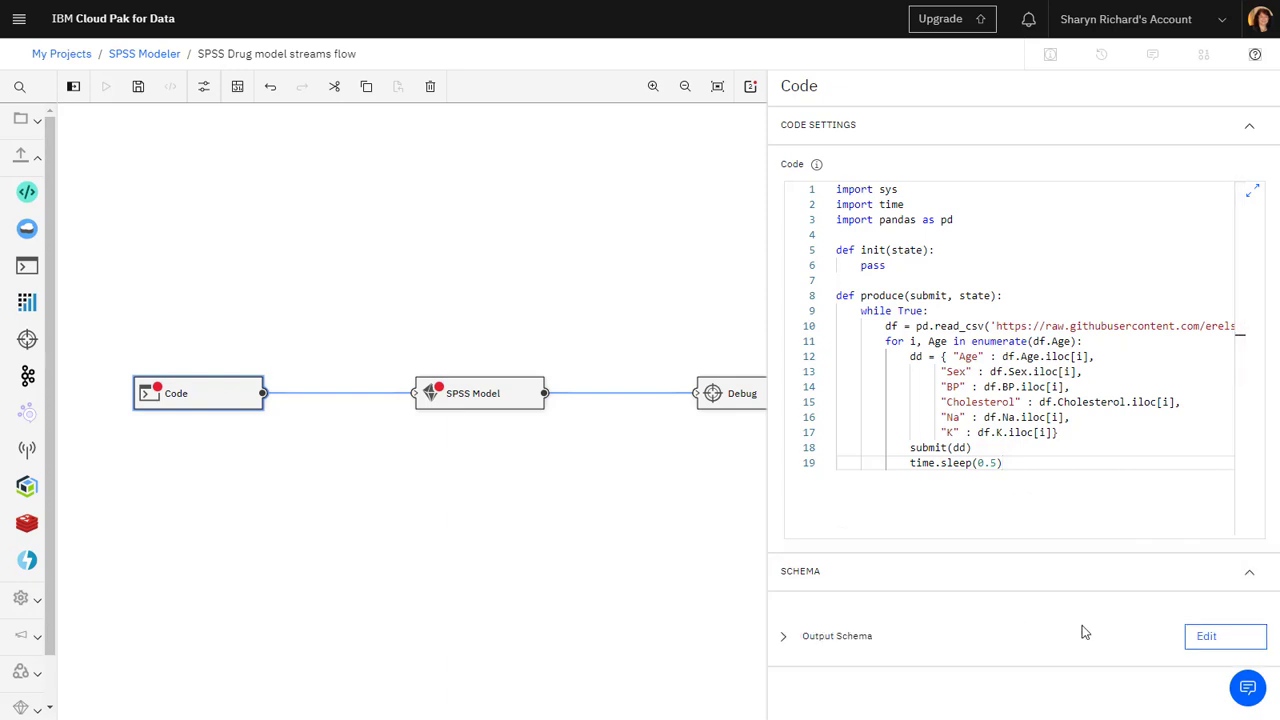
left_click(1208, 641)
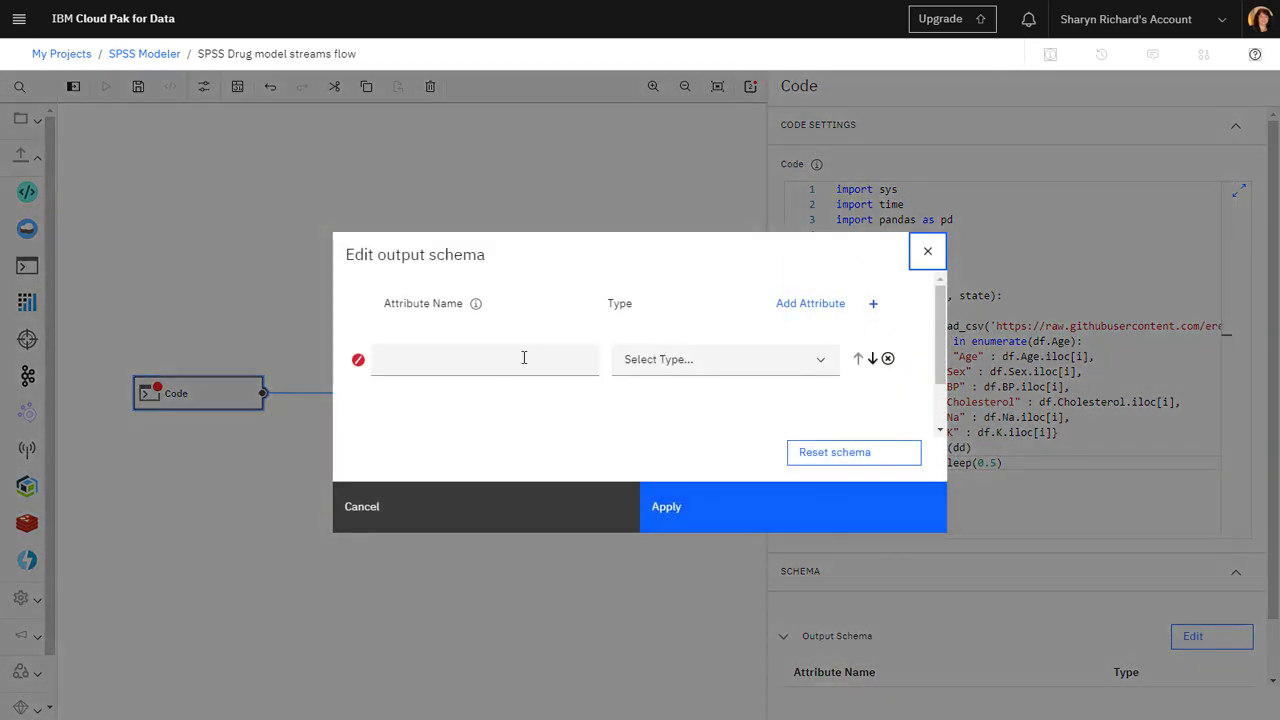
left_click(523, 357)
type("Age")
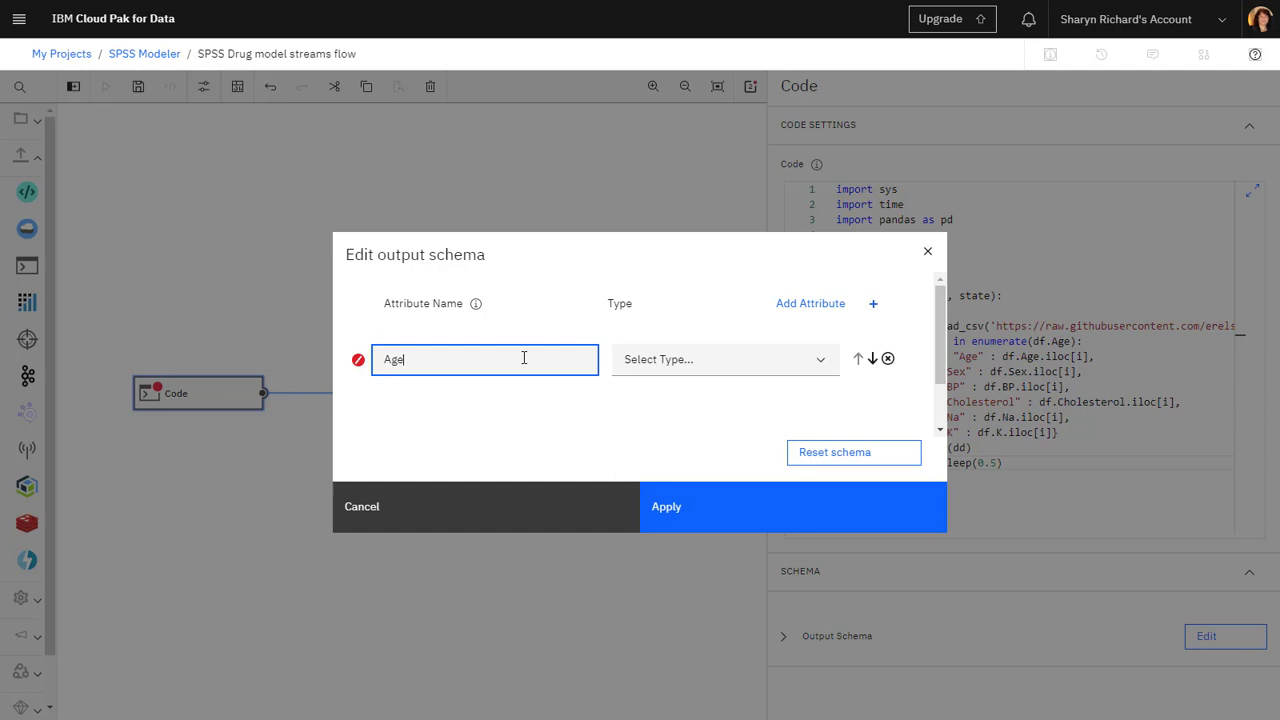
left_click(697, 362)
left_click(697, 393)
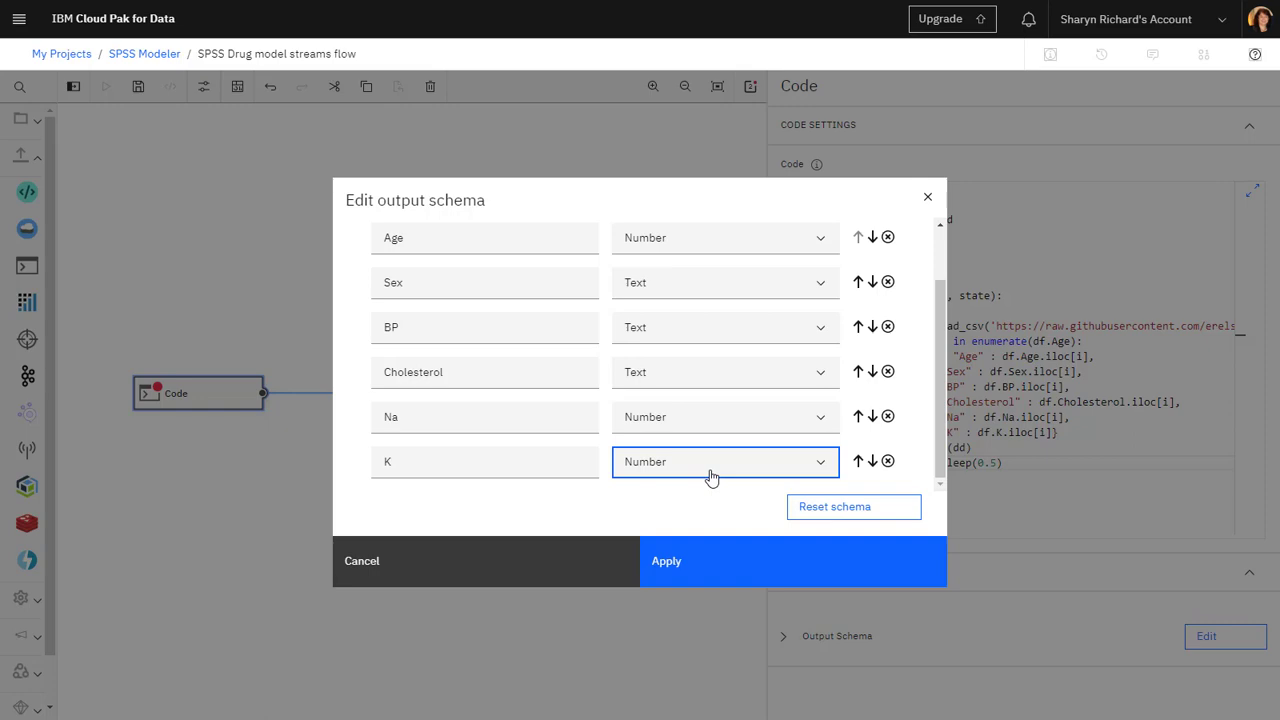
left_click(734, 572)
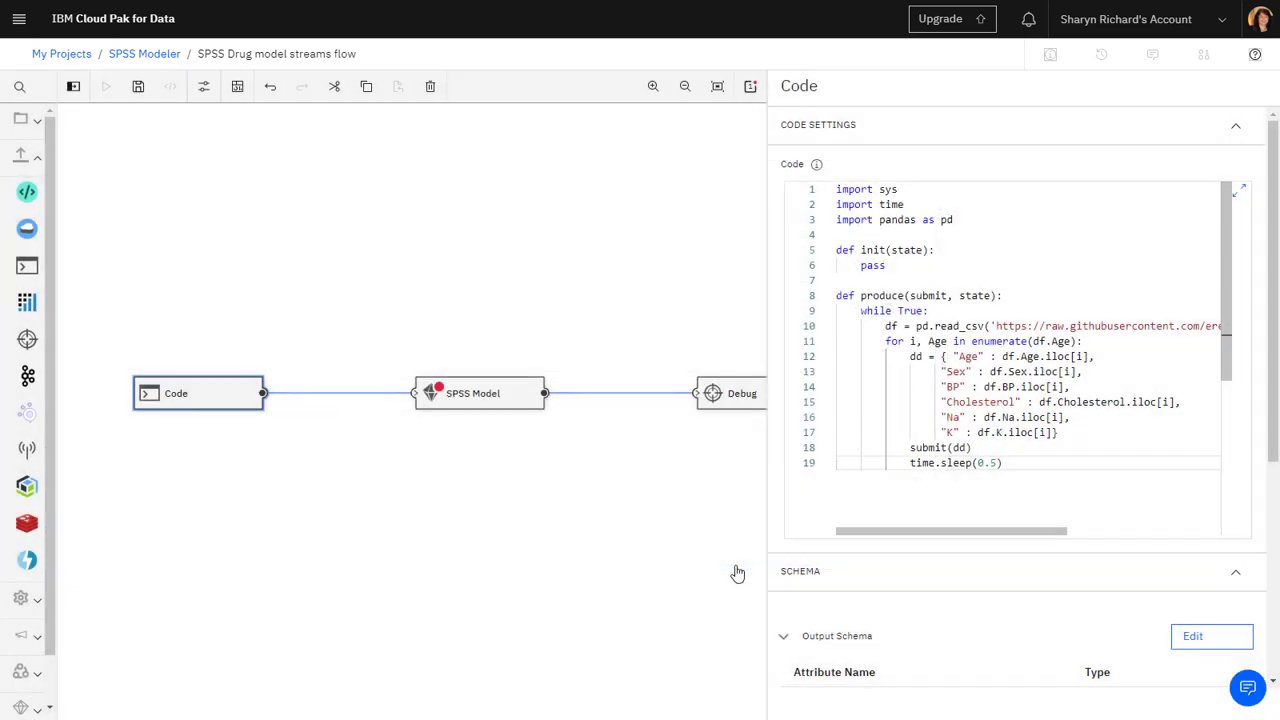
Set the SPSS Model node to use the "drug model"
left_click(503, 405)
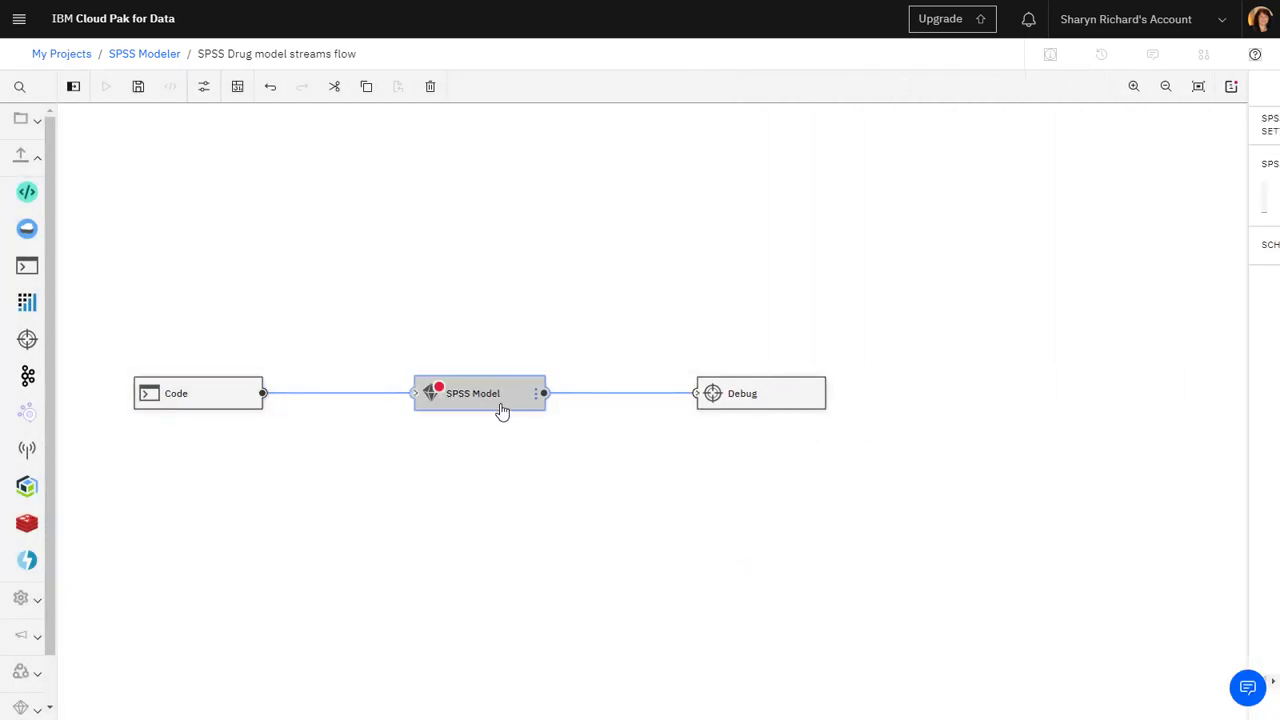
left_click(1122, 194)
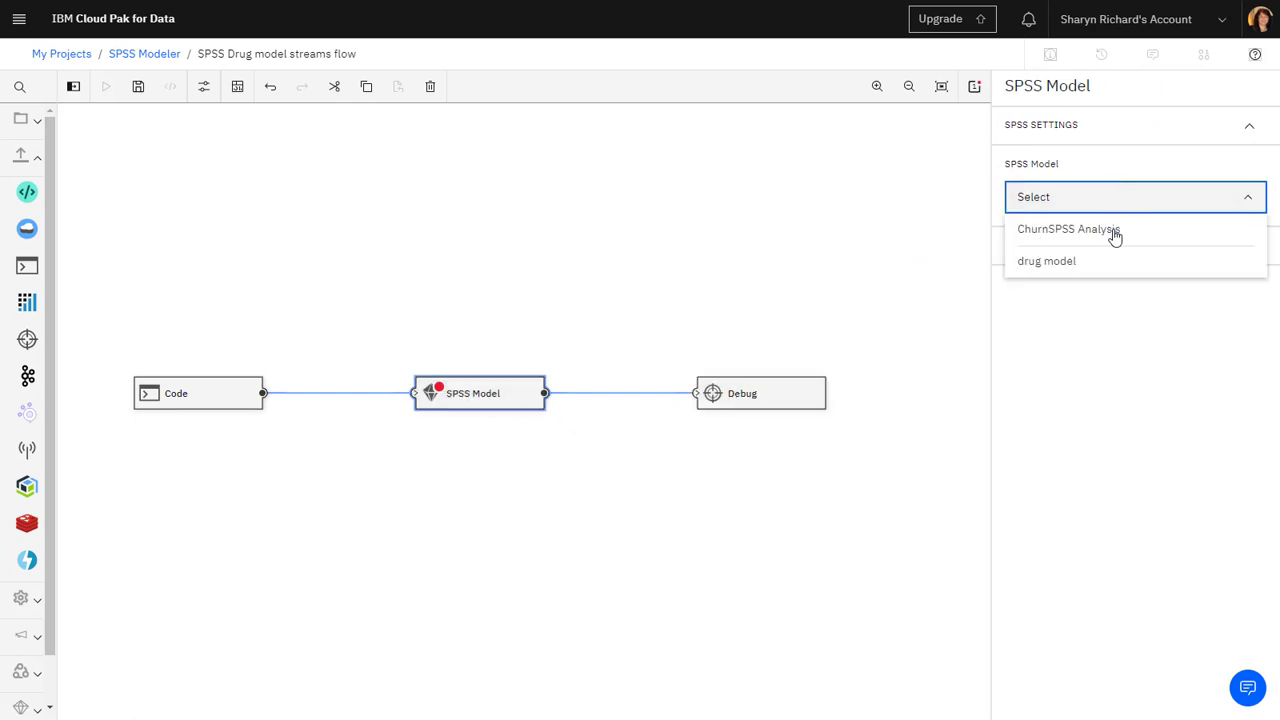
left_click(1105, 268)
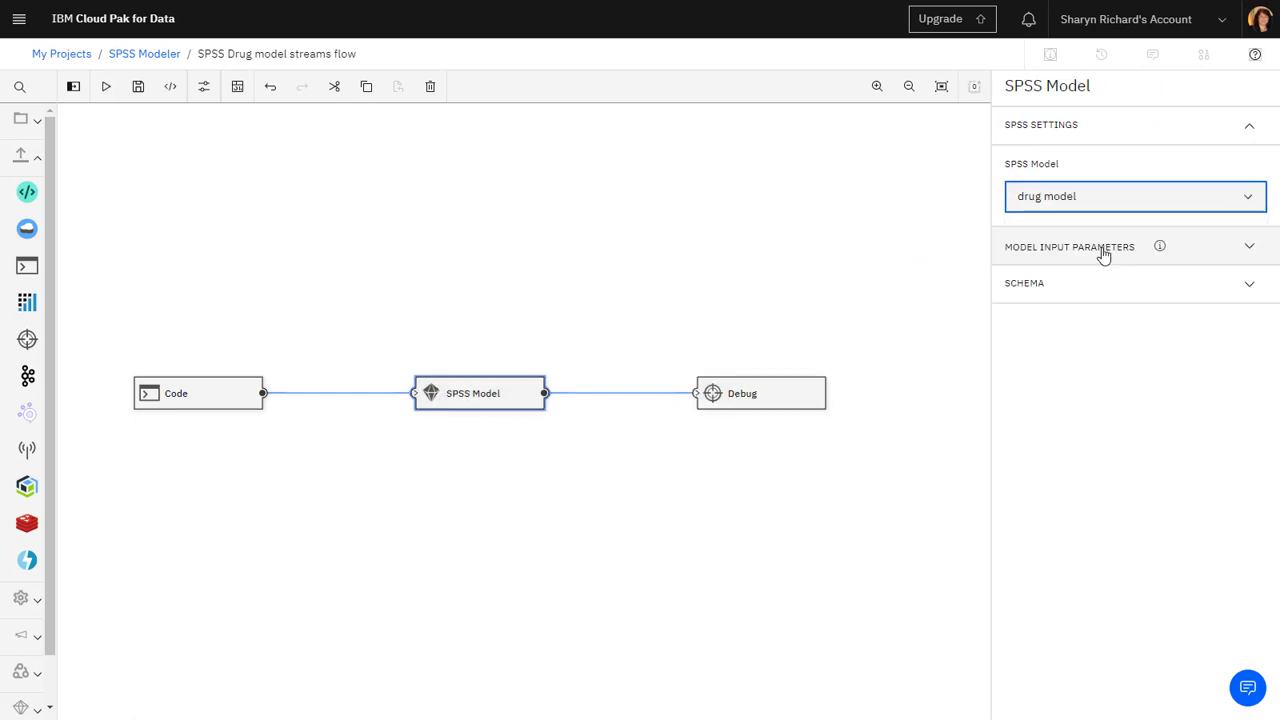
Review the SPSS Model node's input parameter mappings and check which attributes are available for the Drug parameter
left_click(1104, 256)
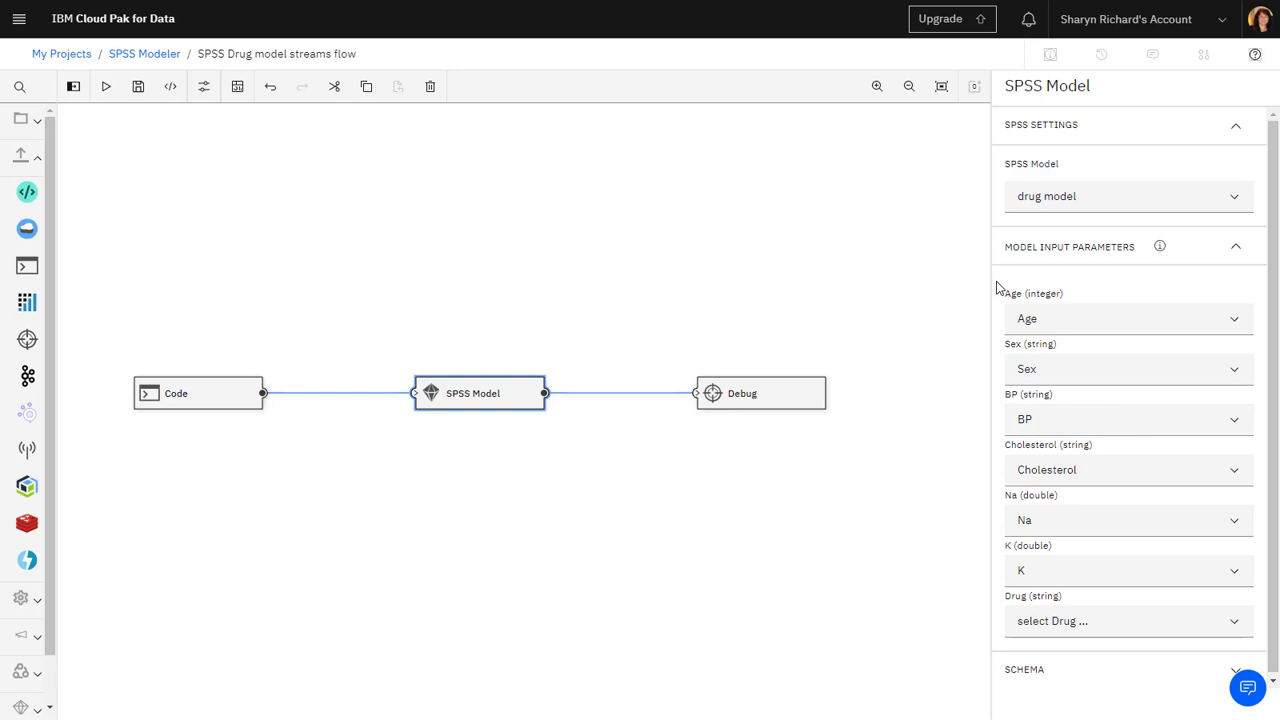
left_click(1097, 631)
scroll(1135, 651, "down", 4)
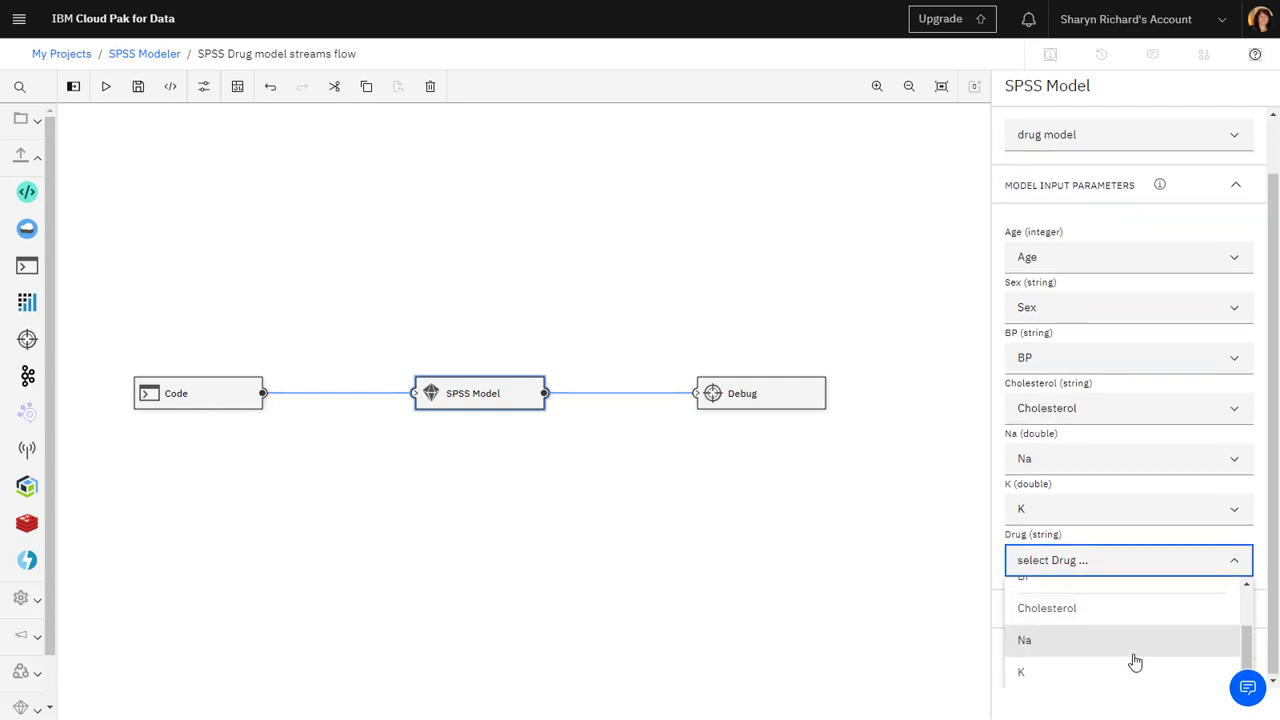
scroll(1130, 643, "up", 1)
left_click(1002, 614)
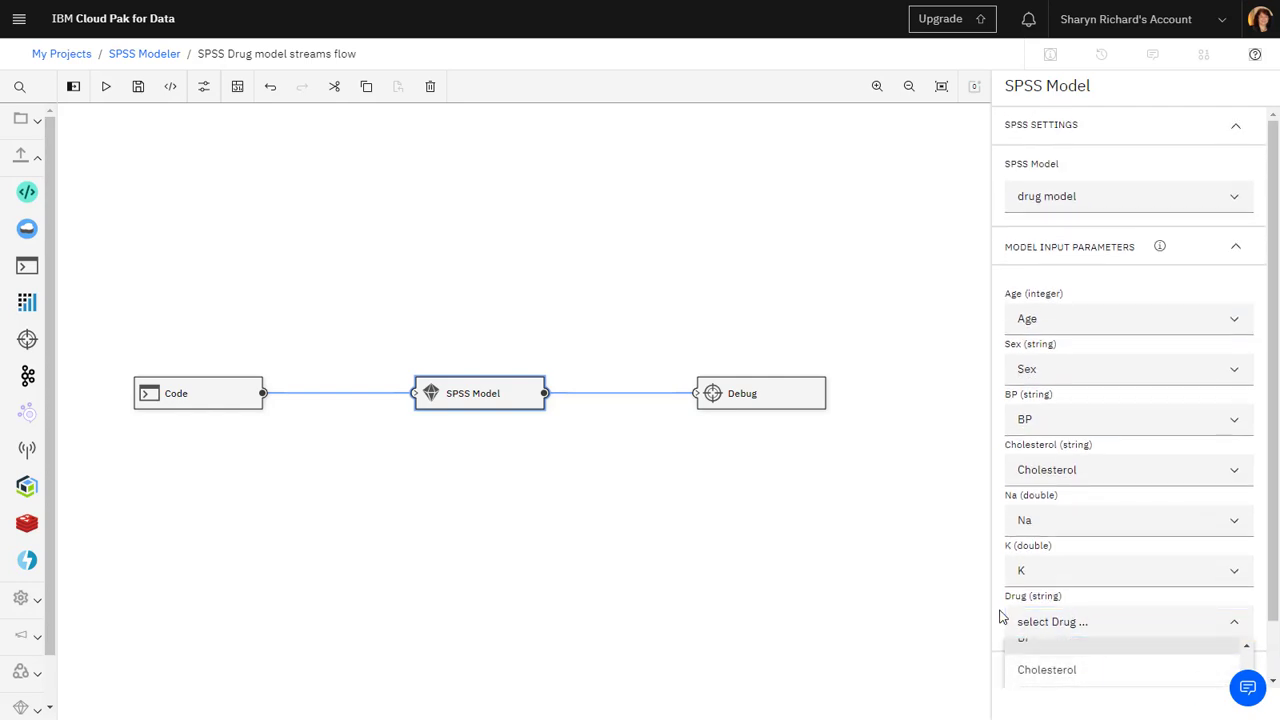
Add a Drug attribute of type Text to the Code node's output schema and apply it
left_click(207, 412)
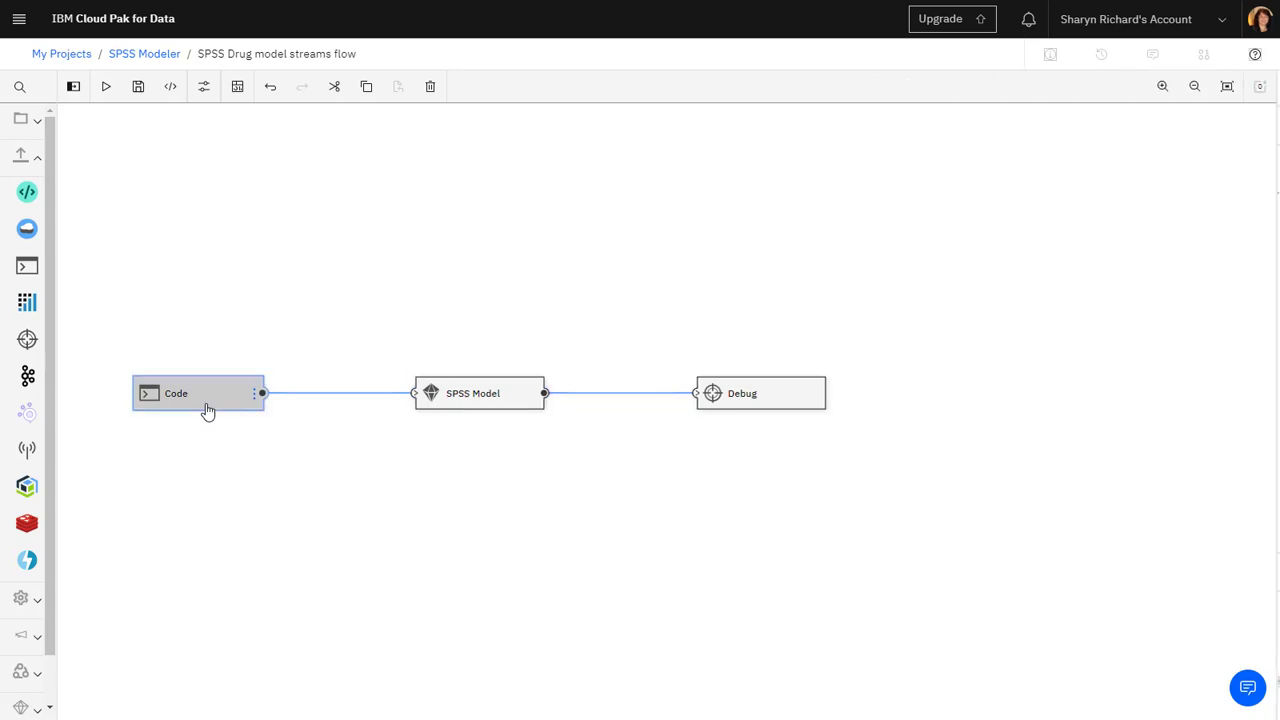
left_click(871, 584)
left_click(1206, 636)
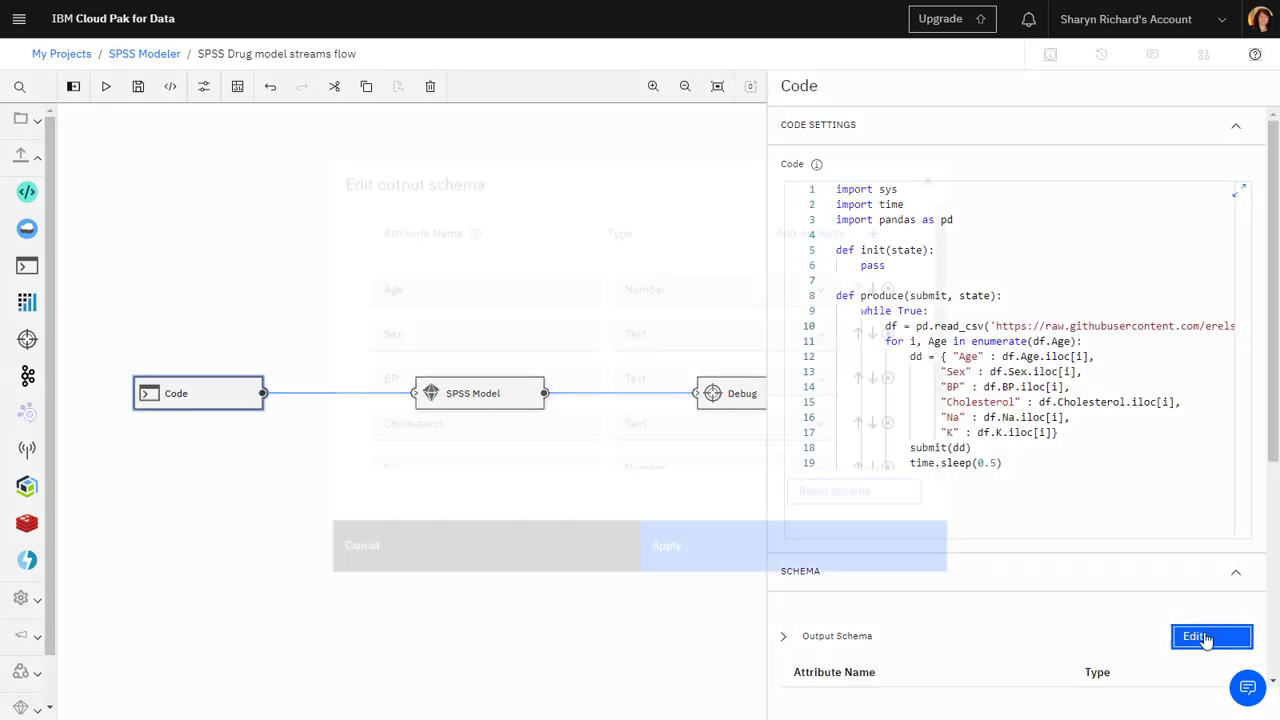
left_click(803, 250)
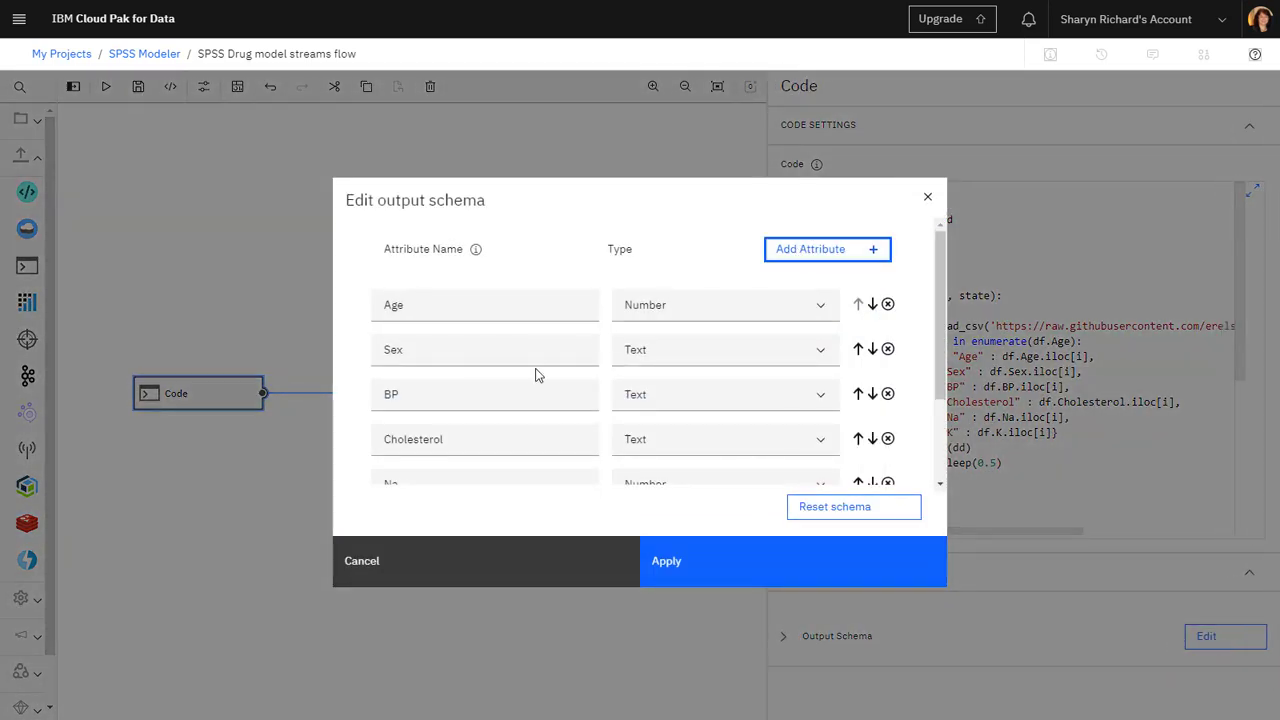
left_click(509, 442)
type("Drug")
left_click(667, 470)
scroll(670, 465, "up", 1)
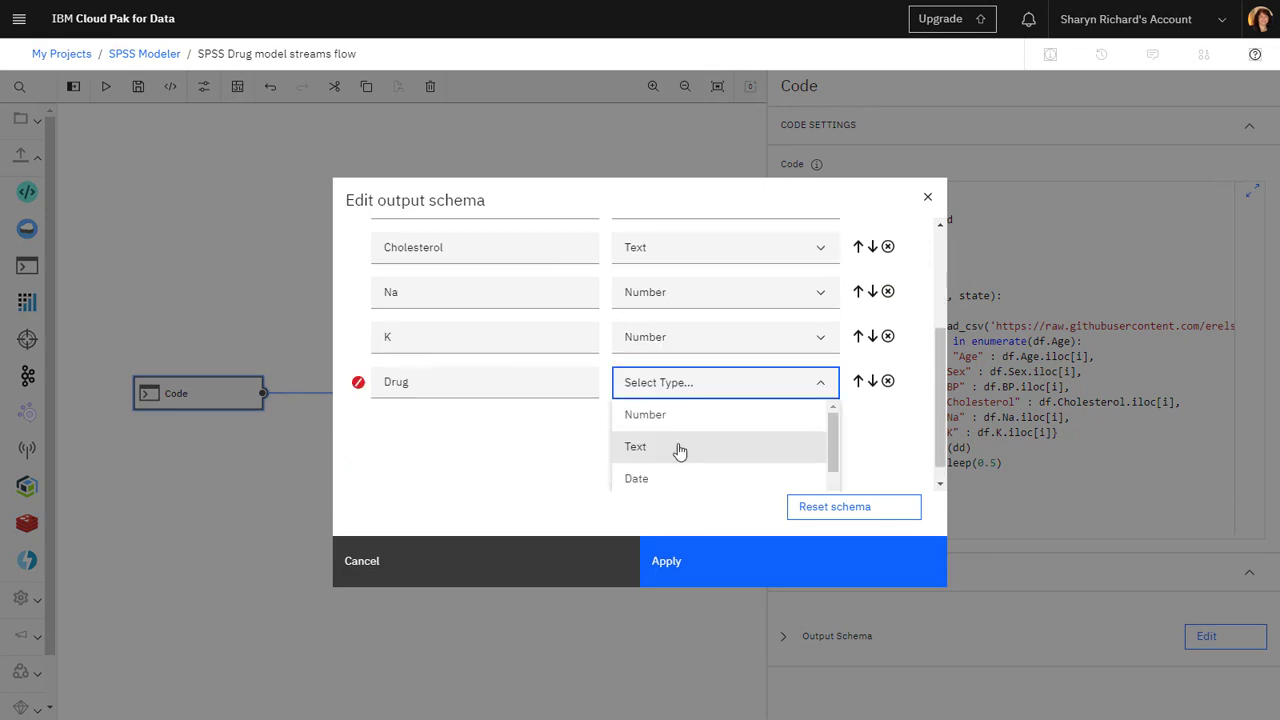
left_click(677, 447)
left_click(729, 562)
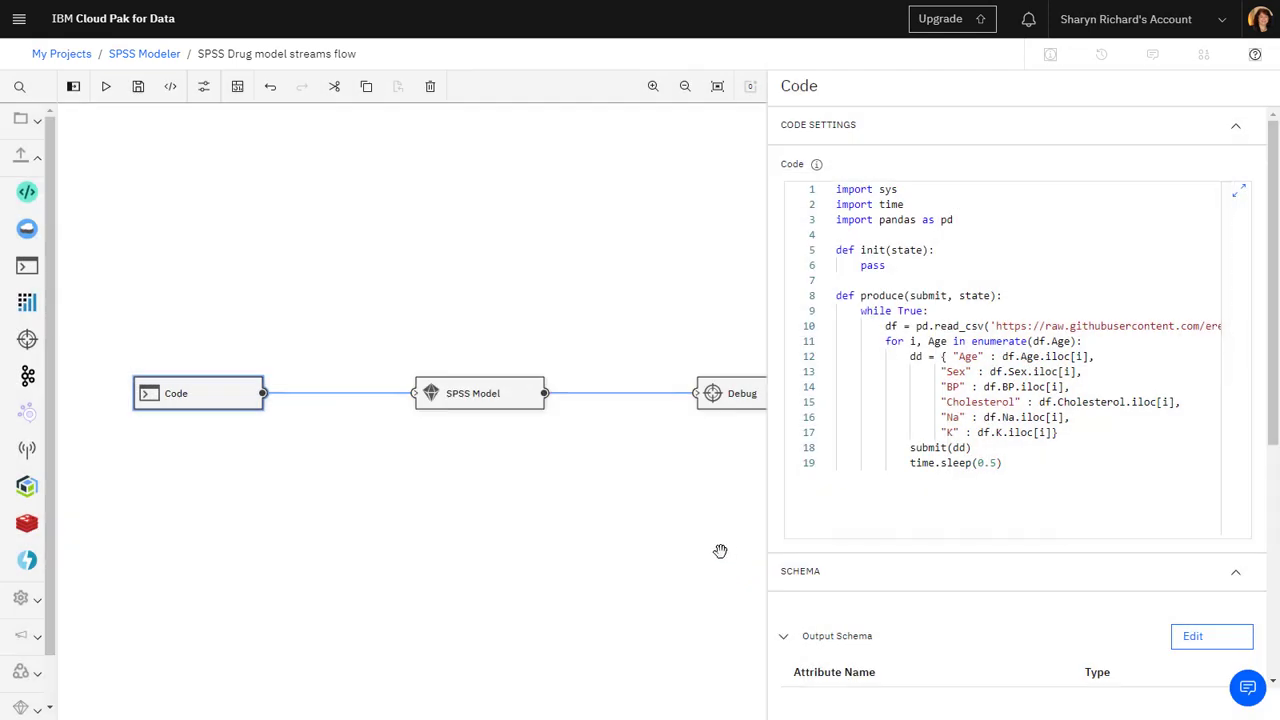
Map the SPSS Model node's Drug input parameter to the Drug attribute
left_click(515, 411)
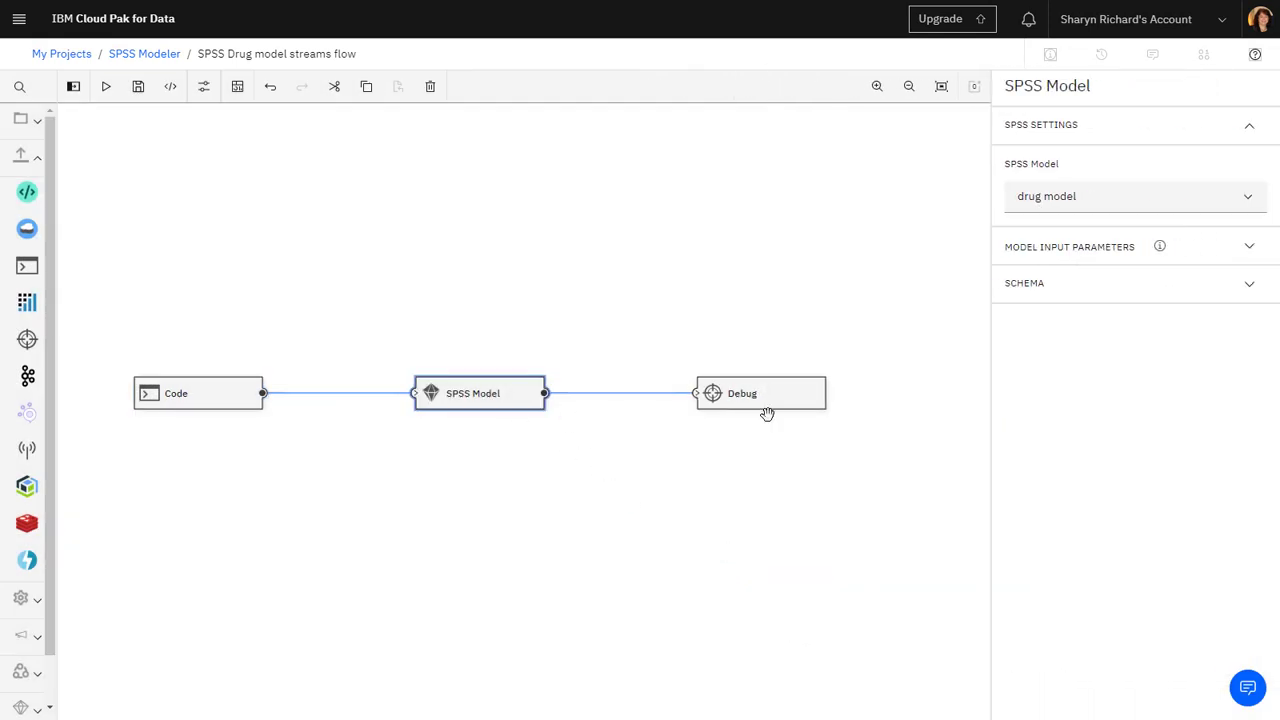
left_click(1090, 249)
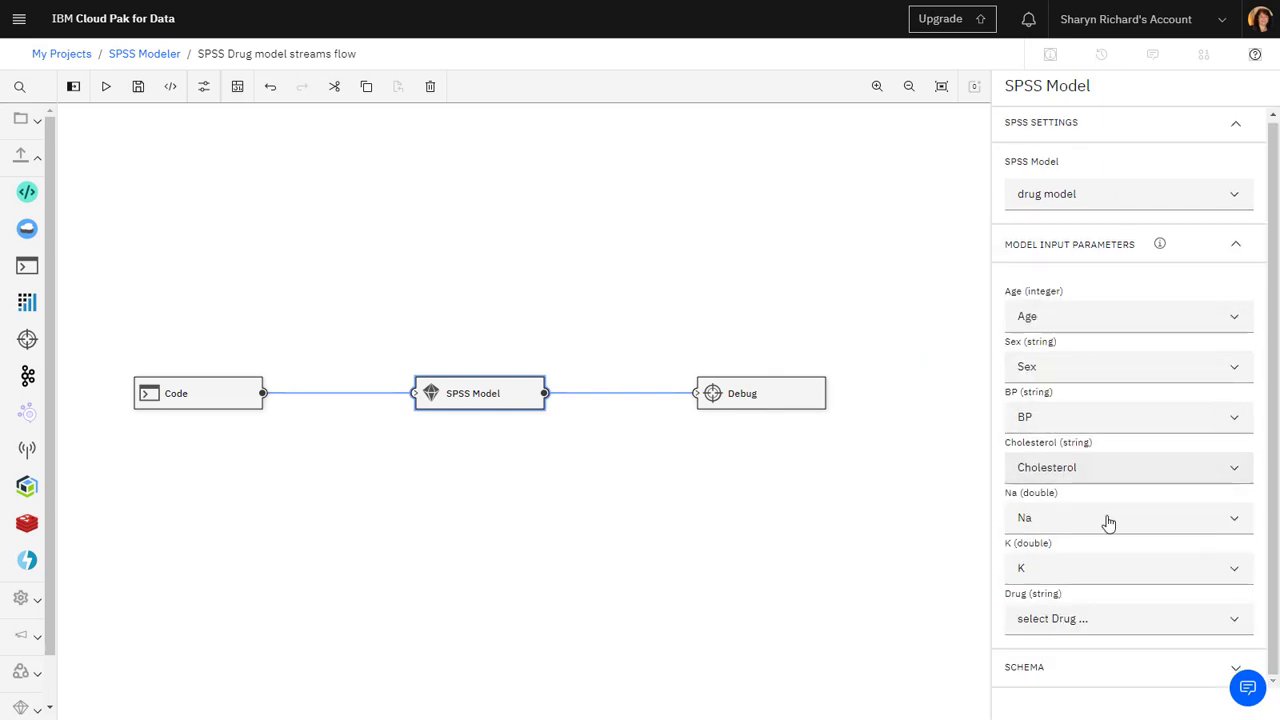
left_click(1097, 623)
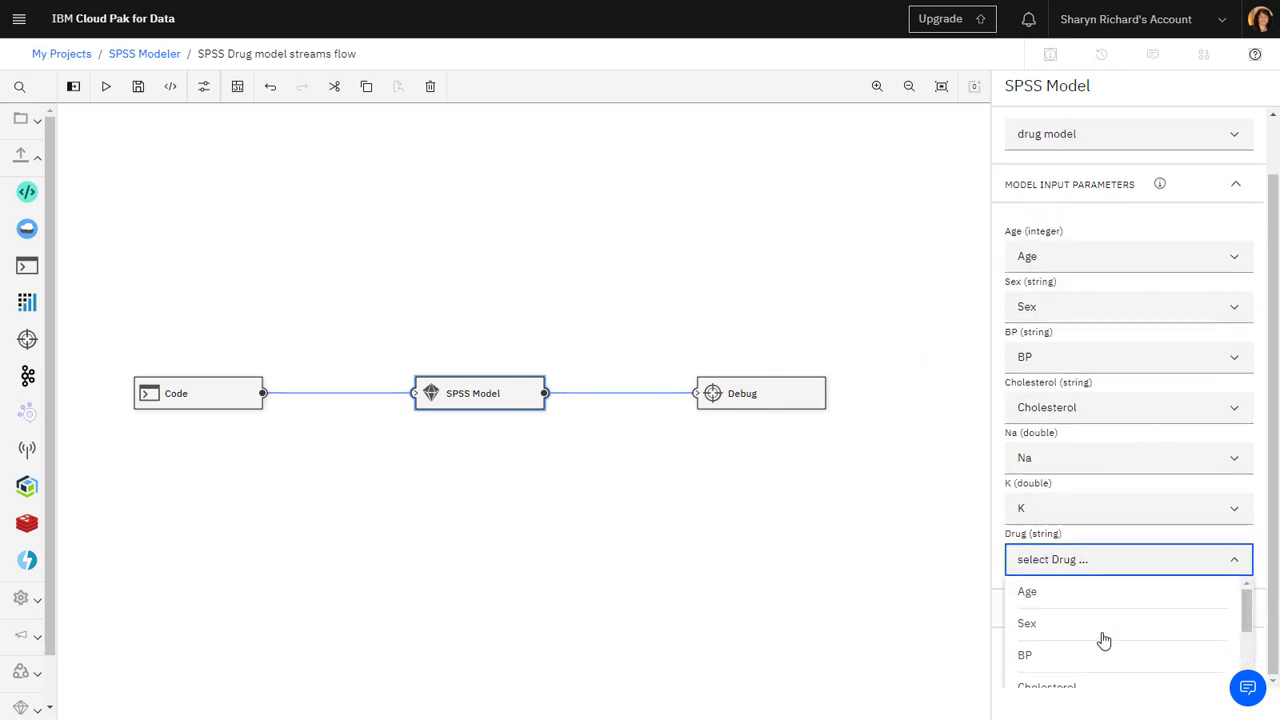
scroll(1104, 645, "down", 3)
left_click(1103, 672)
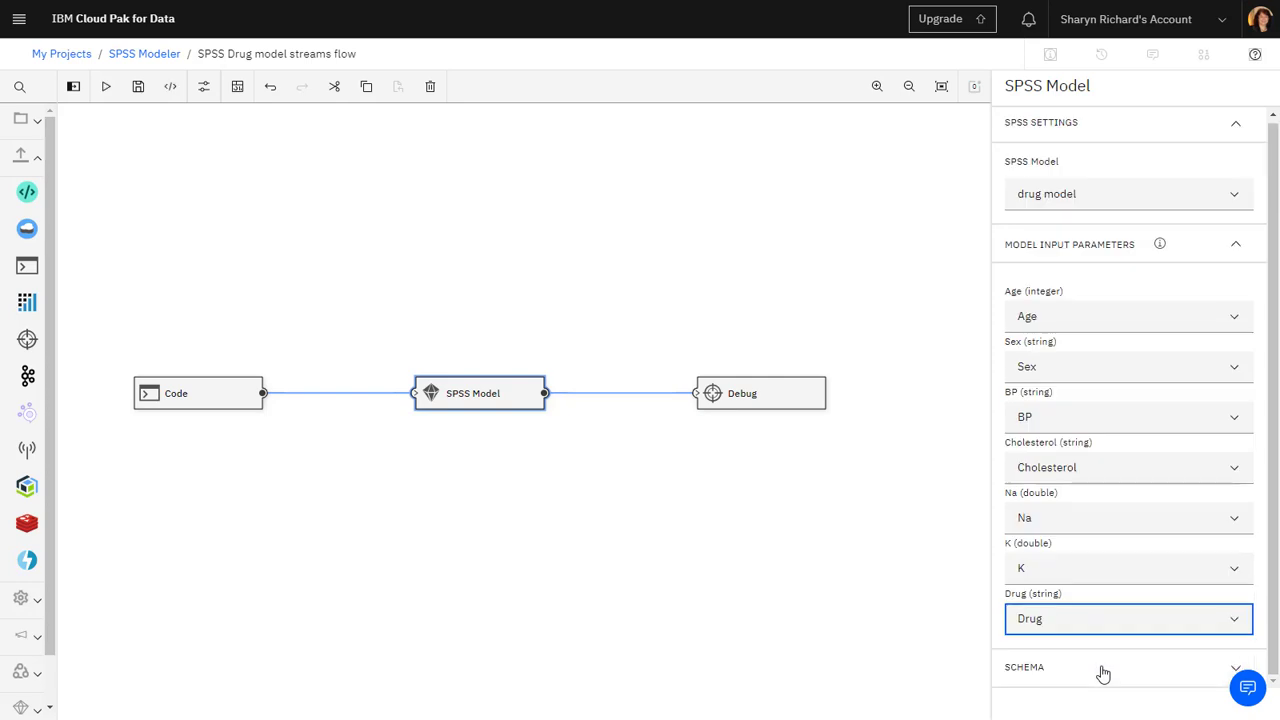
Open the SPSS Model node's output schema for editing, review its attributes down to drugName and confidence, and apply it
left_click(1103, 674)
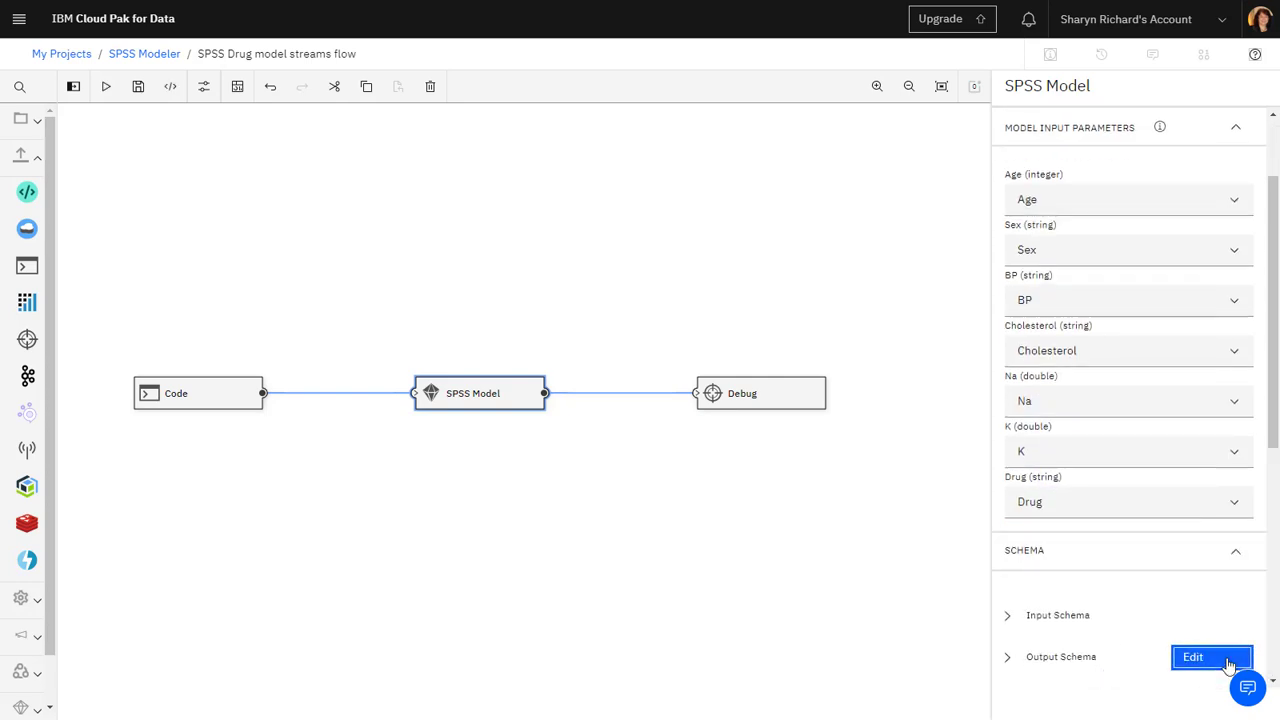
left_click(1228, 662)
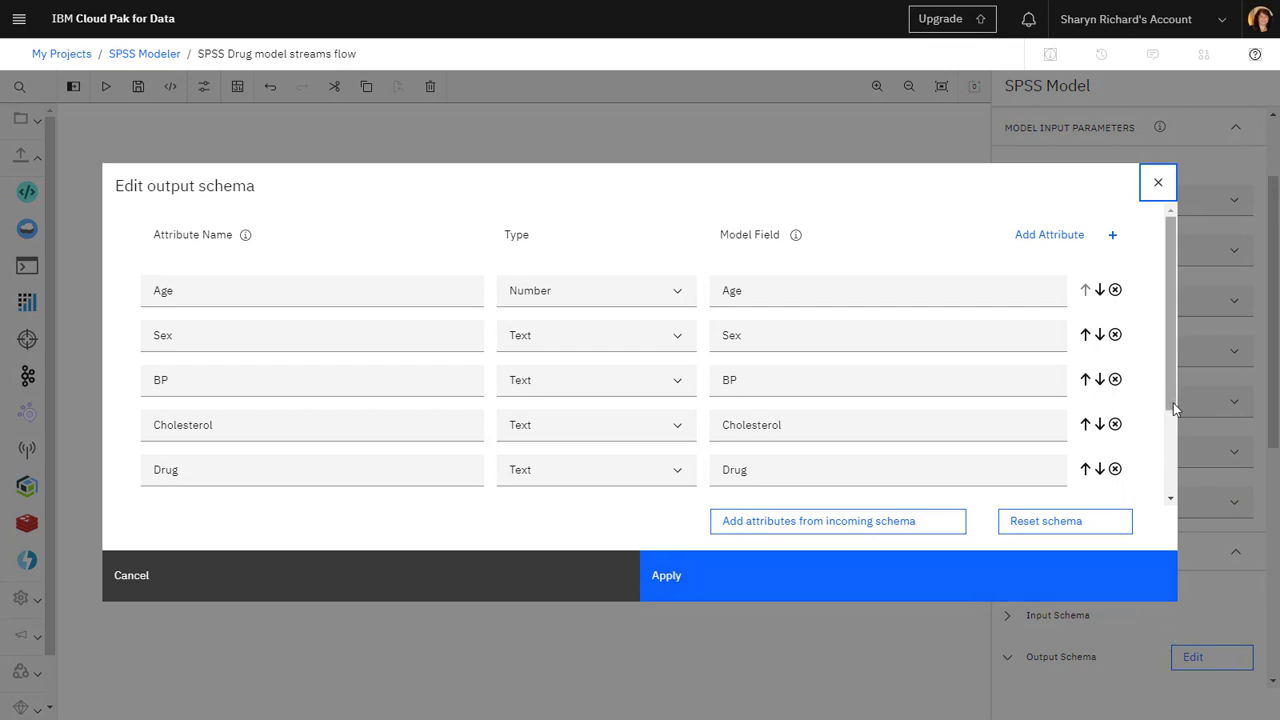
left_click_drag(1168, 406, 1173, 518)
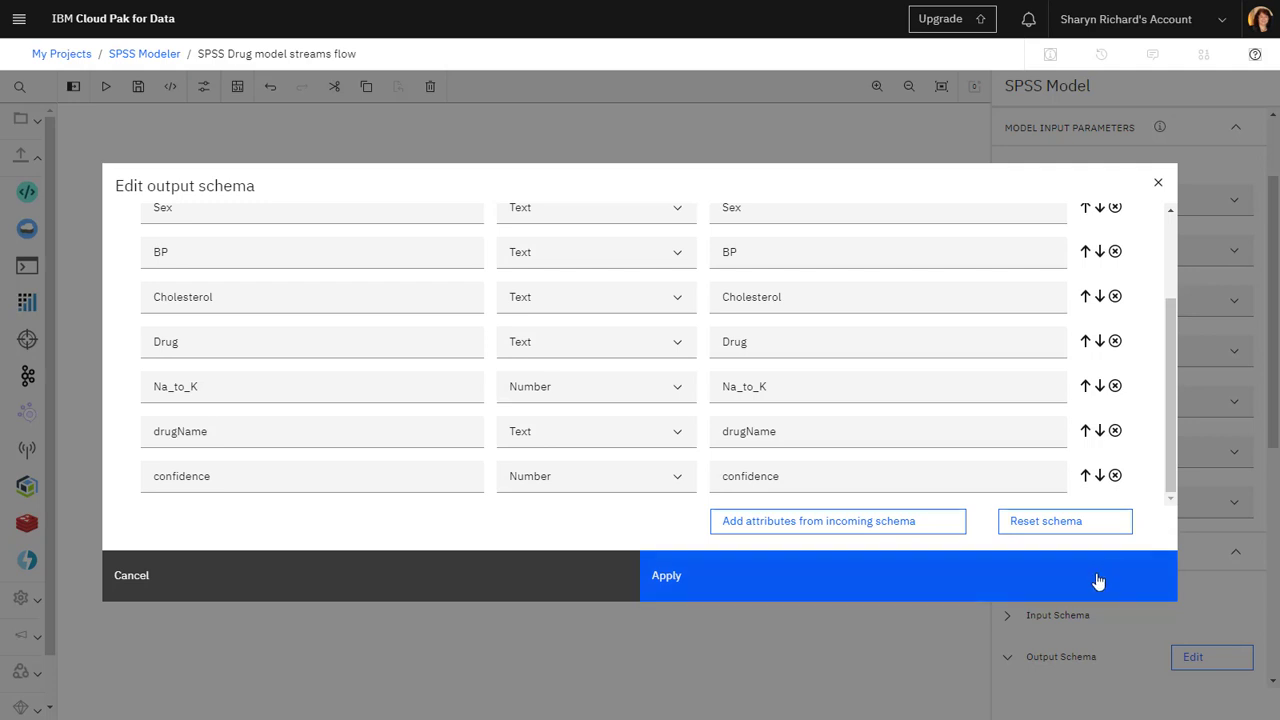
left_click(912, 597)
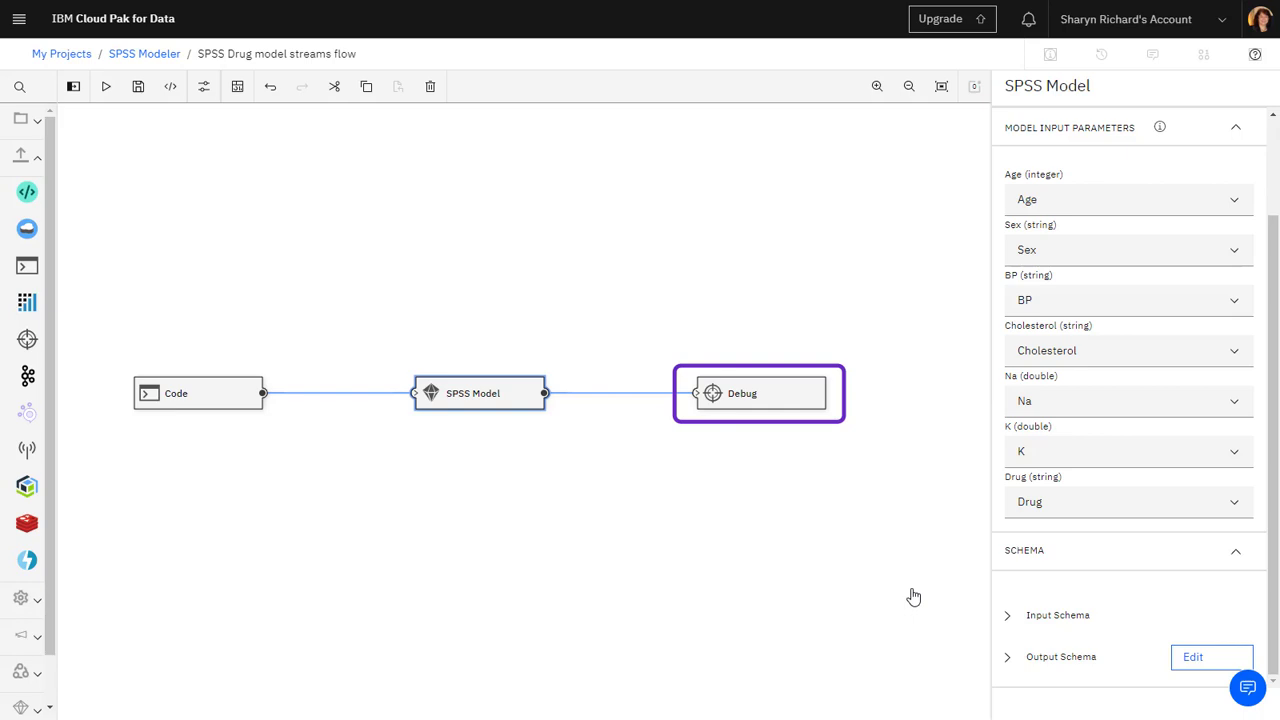
Close the SPSS Model node's settings and run the SPSS Drug model streams flow
left_click(912, 595)
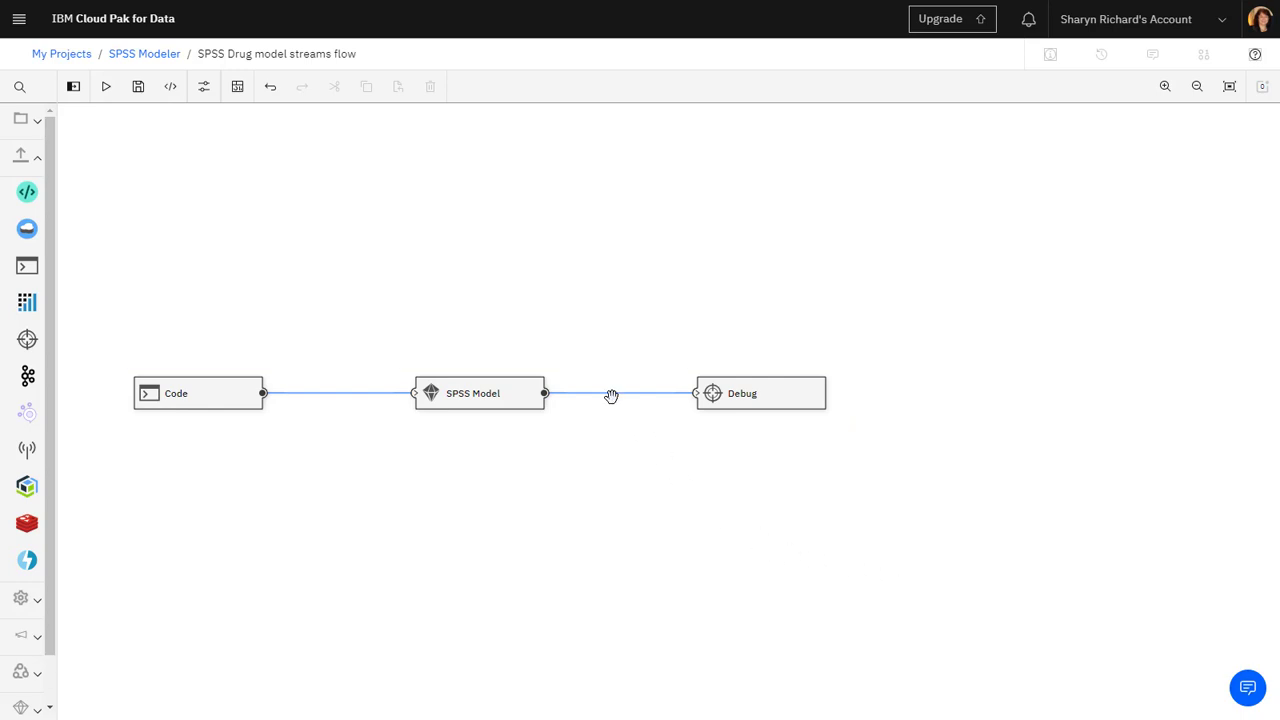
left_click(106, 88)
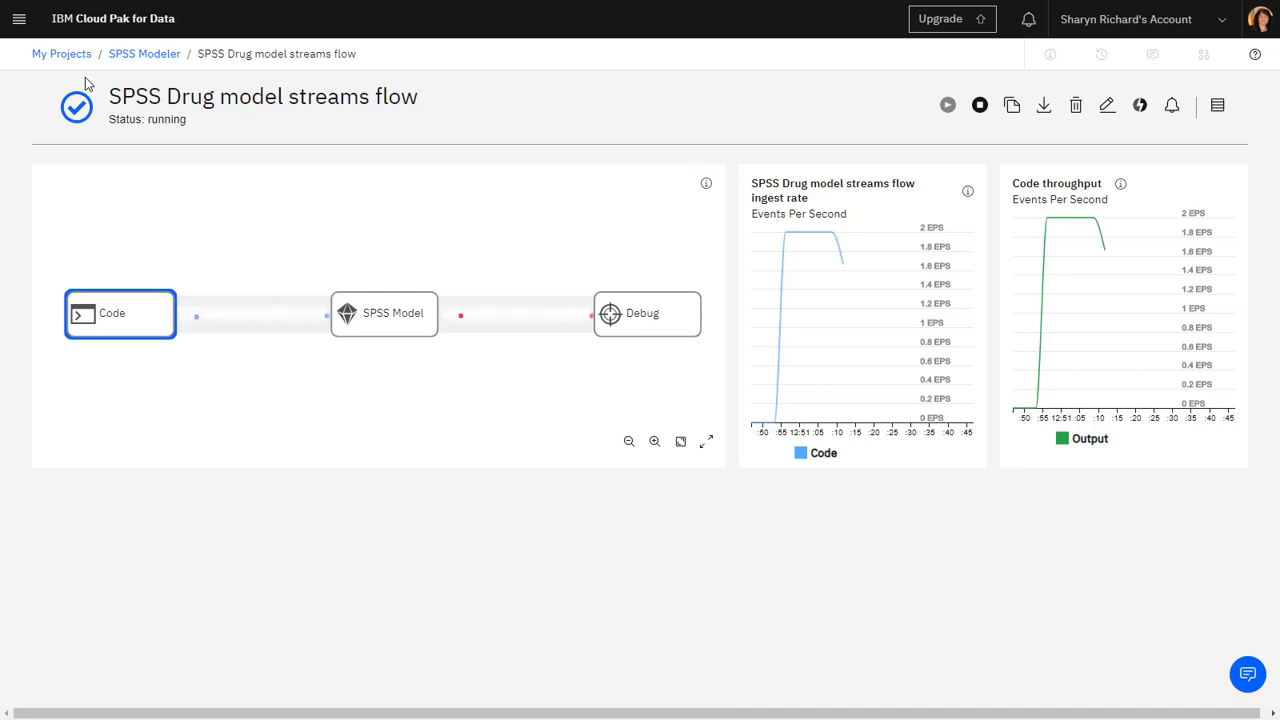
Show the sample events flowing from Code to SPSS Model and examine the incoming patient attributes
mouse_move(208, 310)
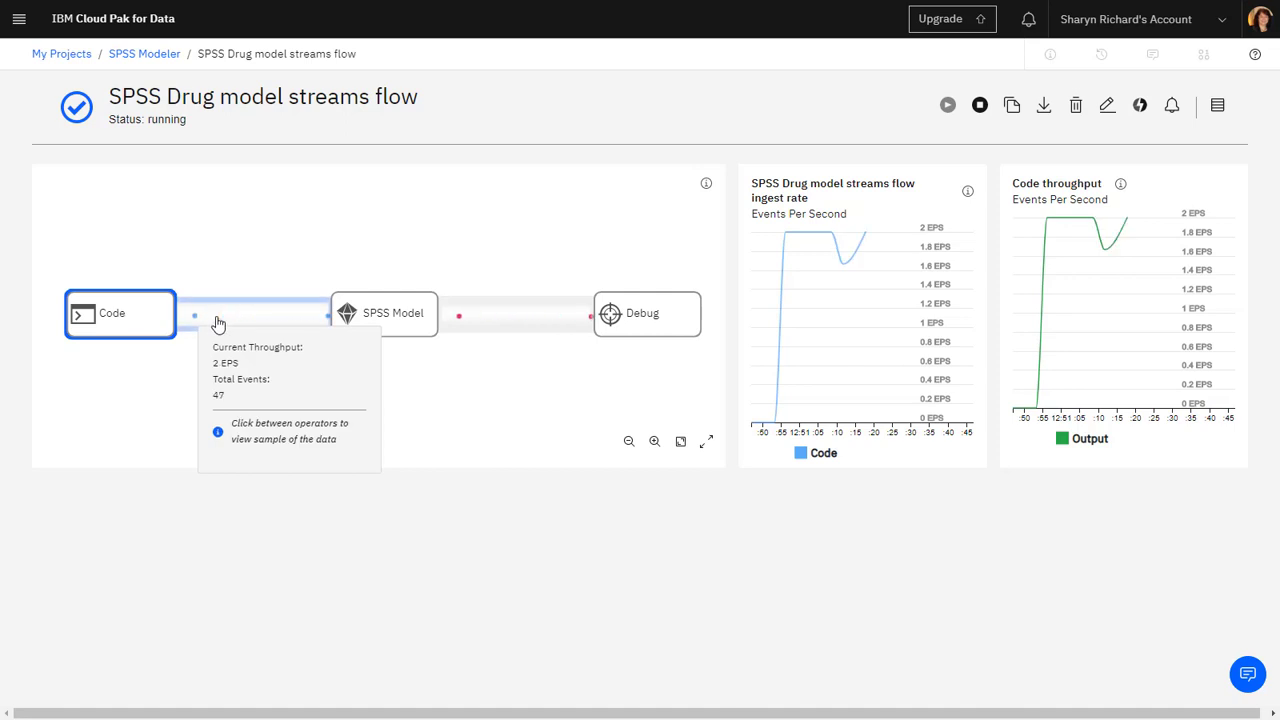
left_click(218, 323)
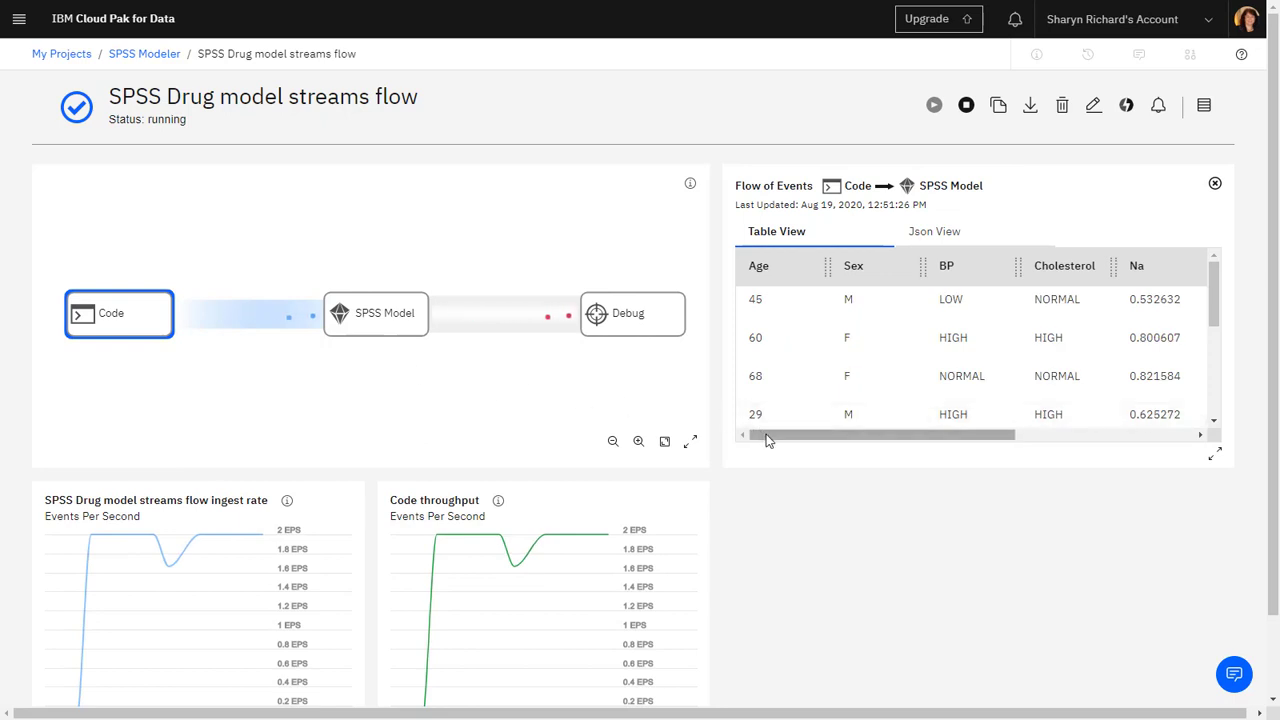
left_click_drag(781, 436, 724, 441)
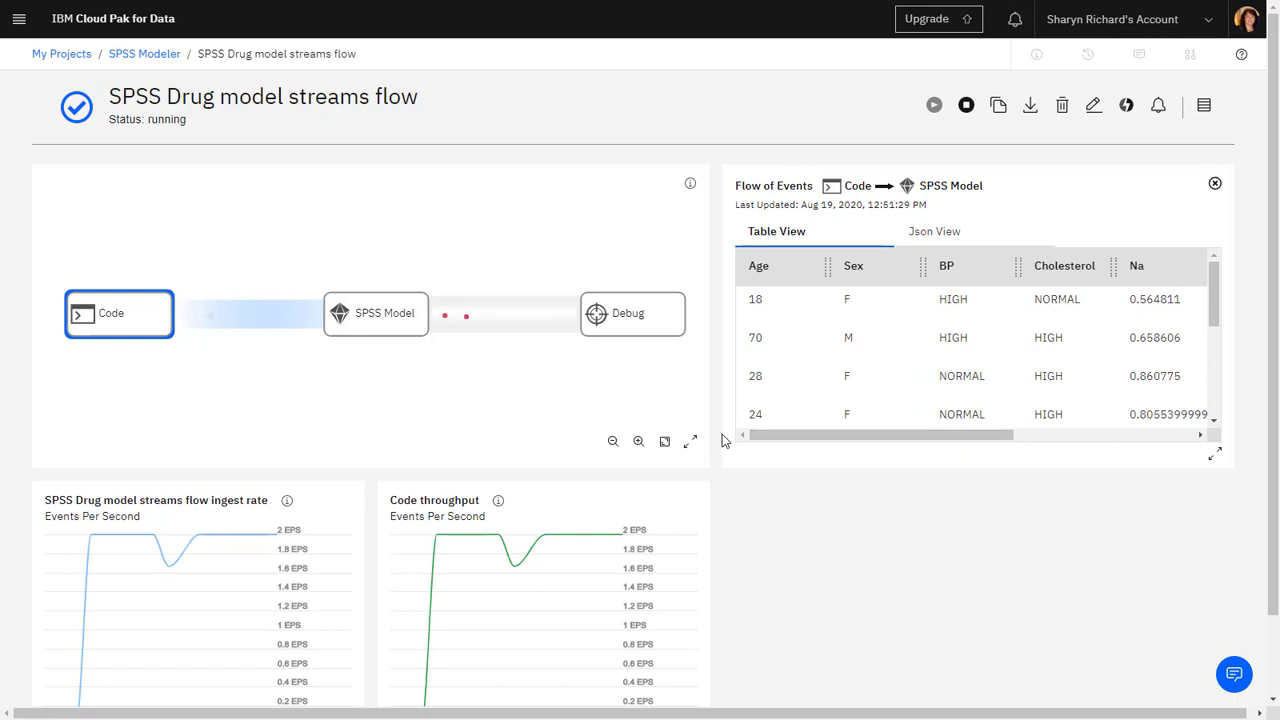
Show the sample events flowing from SPSS Model to Debug and examine the drugName and confidence columns
left_click(509, 321)
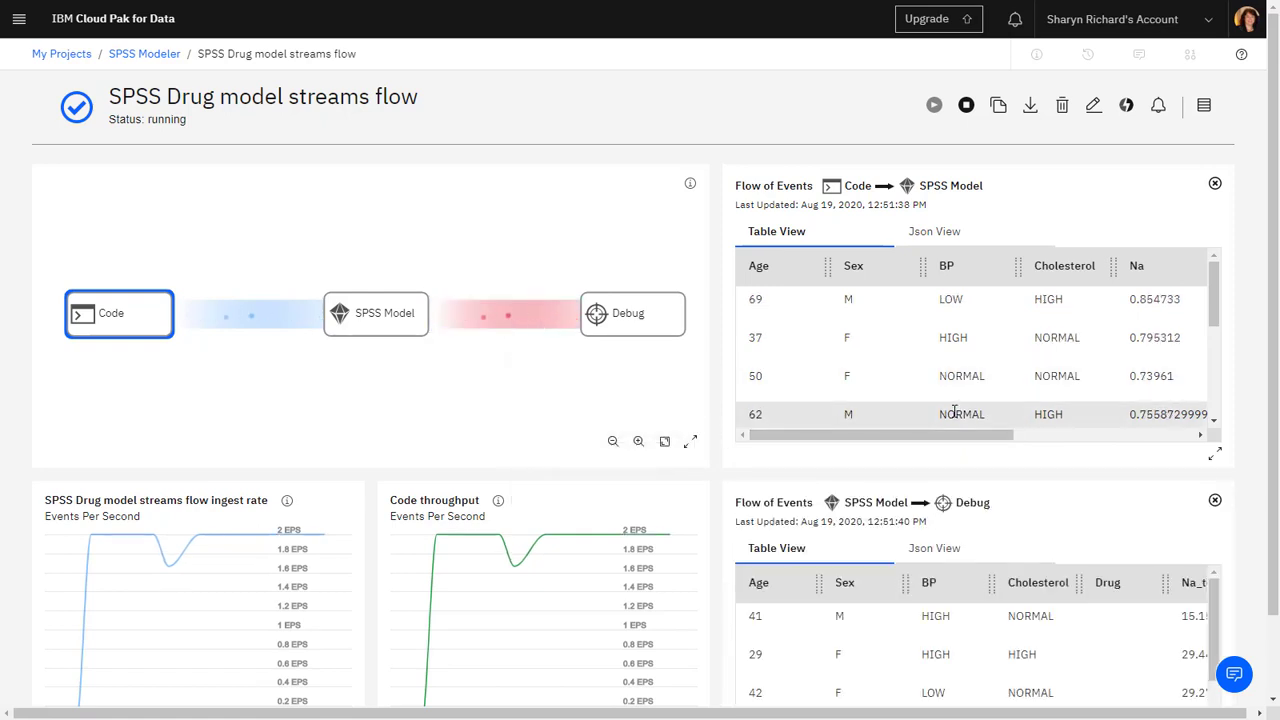
left_click_drag(1270, 452, 1275, 598)
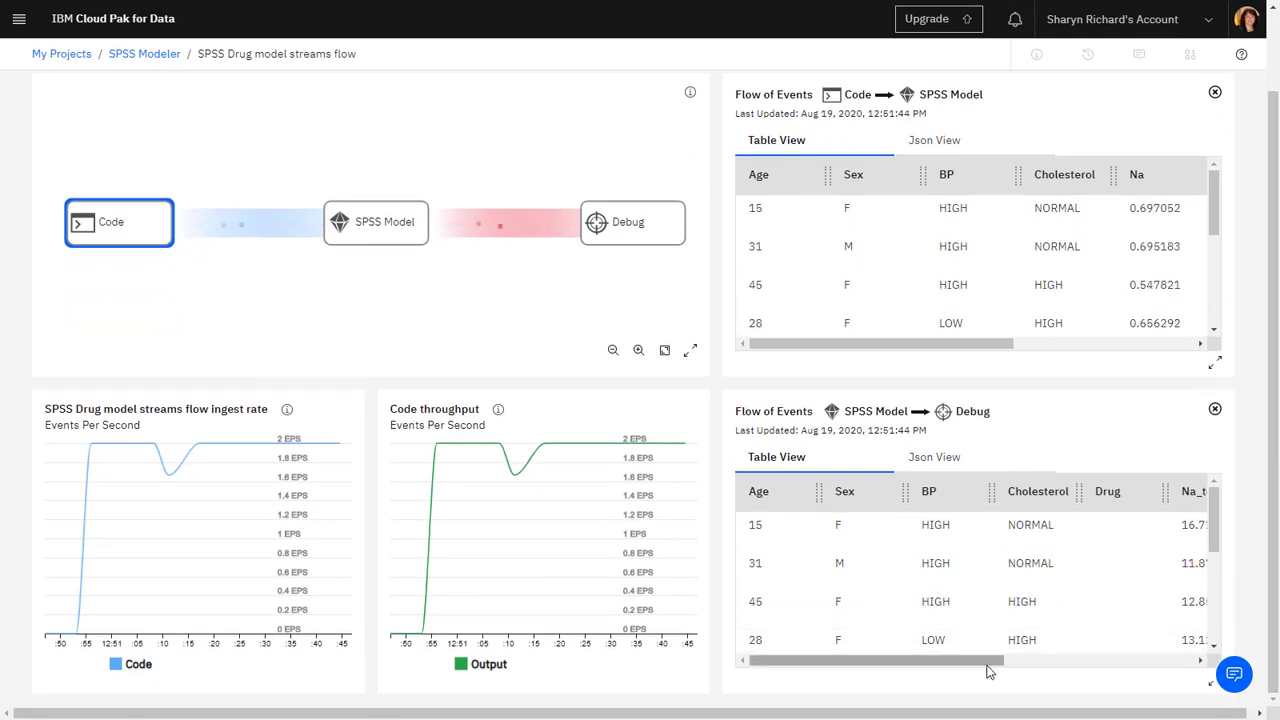
left_click_drag(987, 672, 1205, 680)
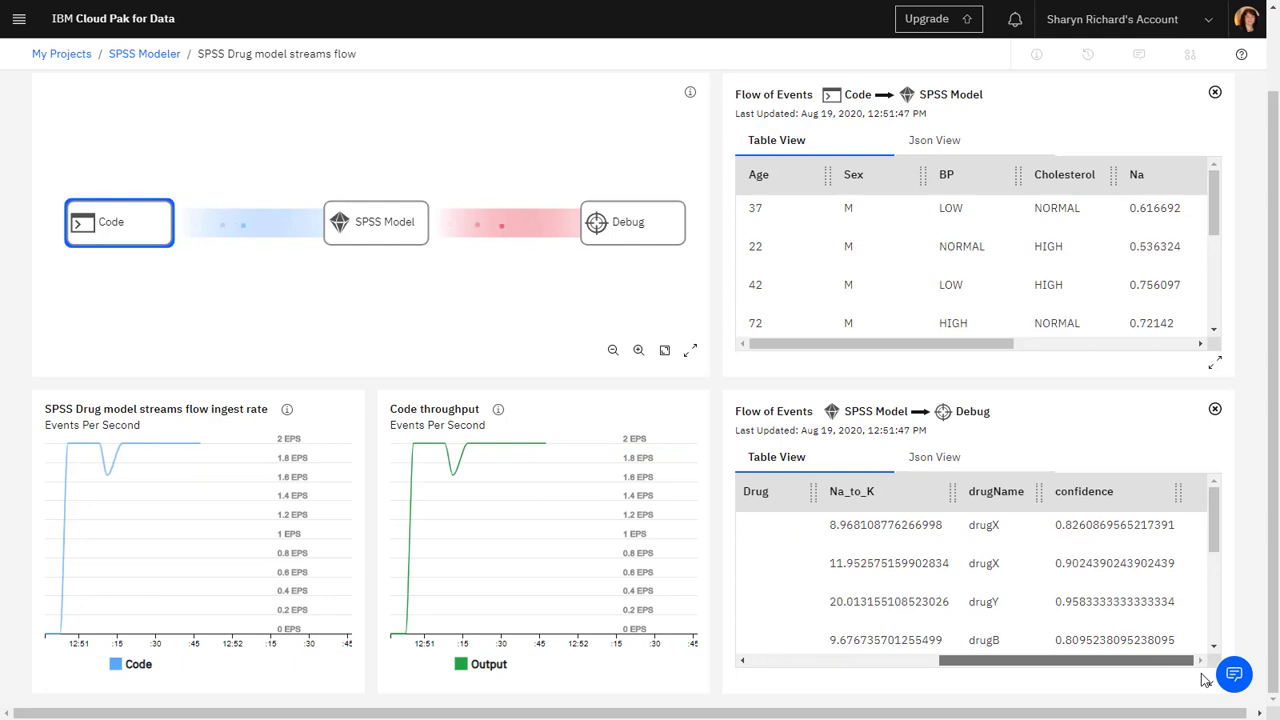